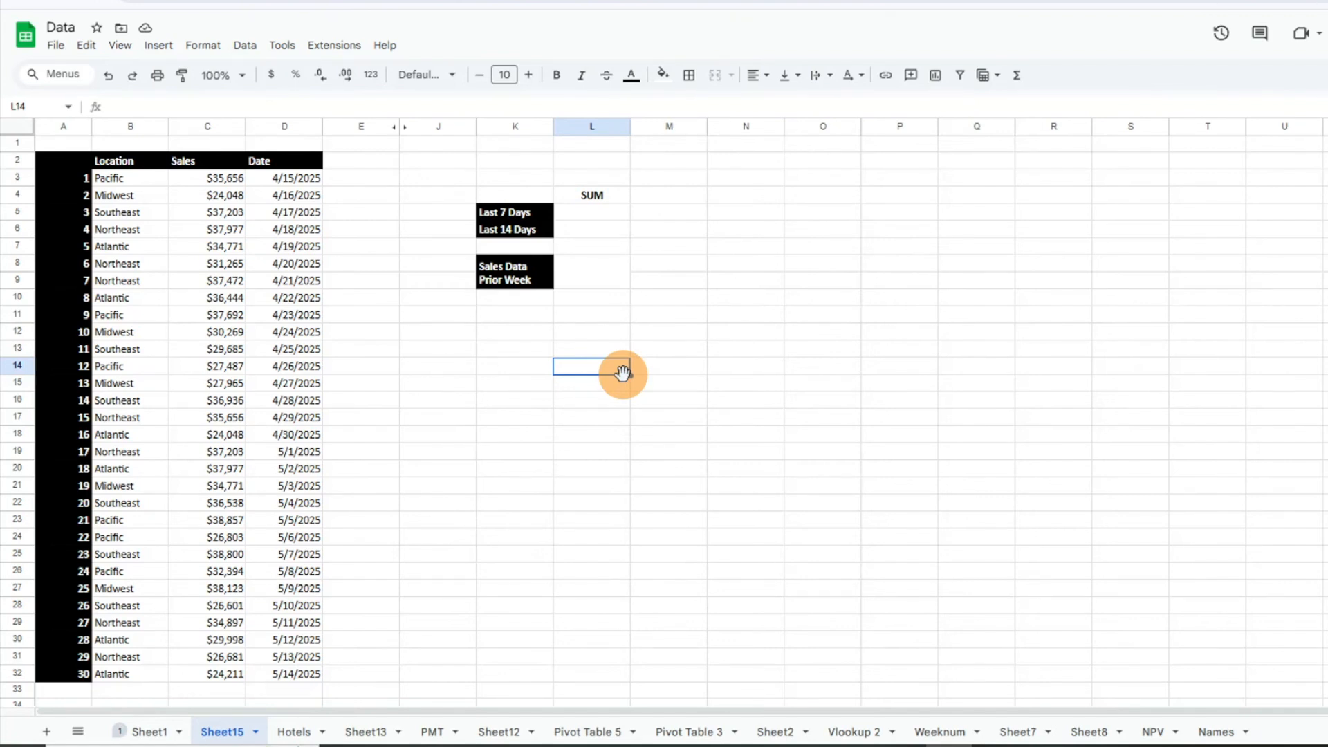
Step: Start a SUMIFS formula in L5 for Last 7 Days, with the absolute Sales column $C:$C as the sum range
left_click(582, 215)
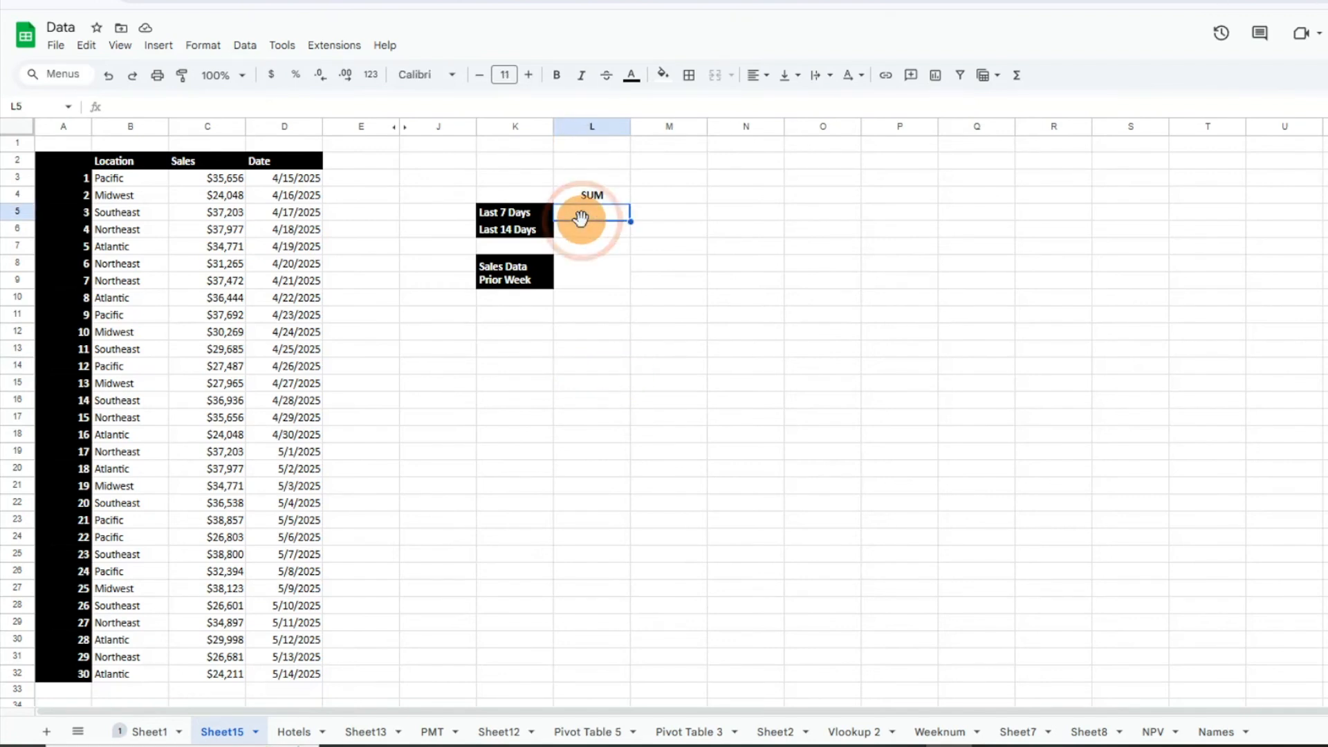
type("=sumifs(")
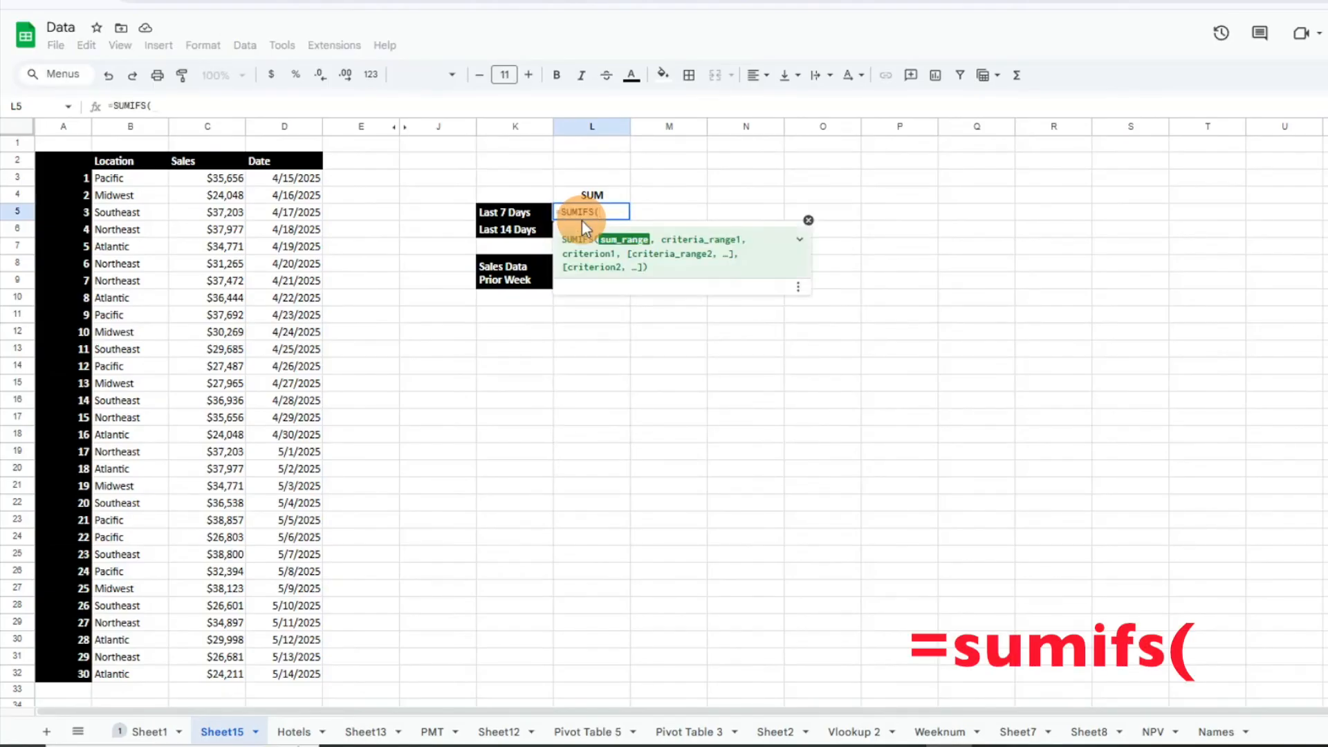
left_click(224, 178)
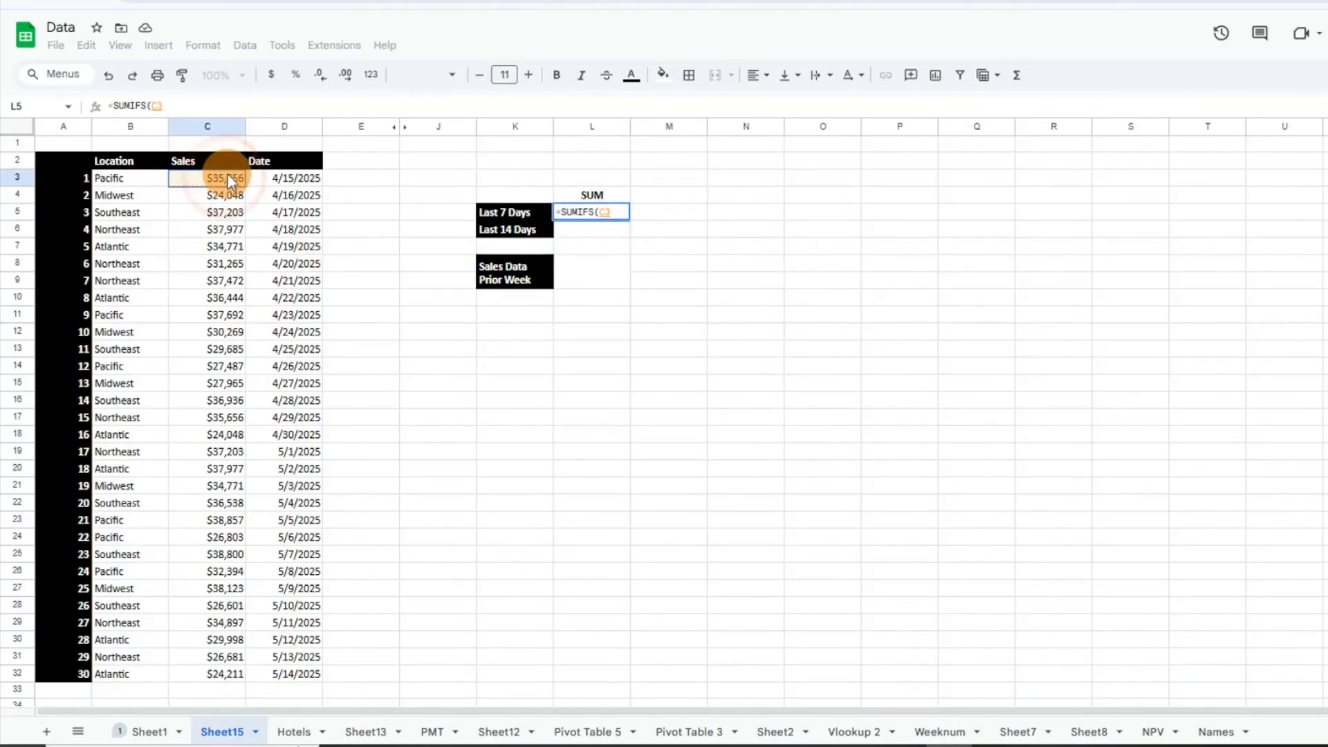
left_click(224, 131)
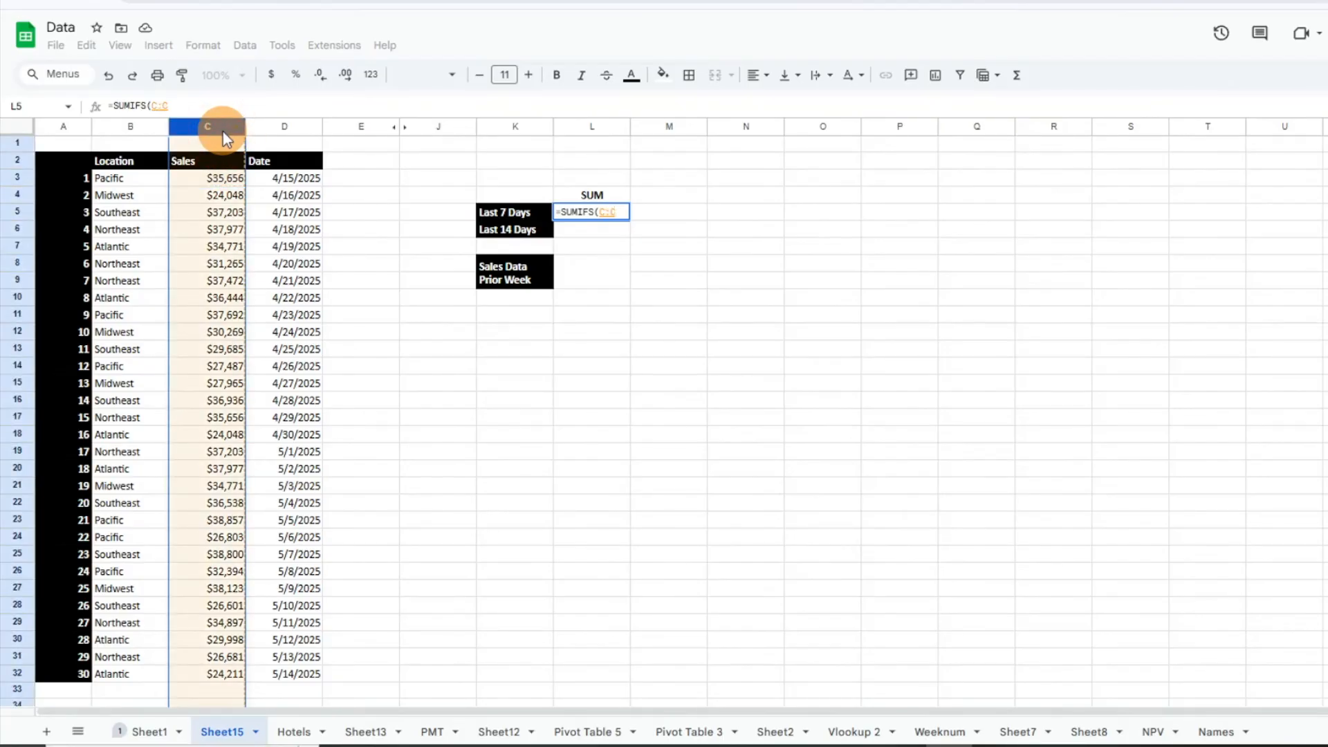
key("F4")
type(",")
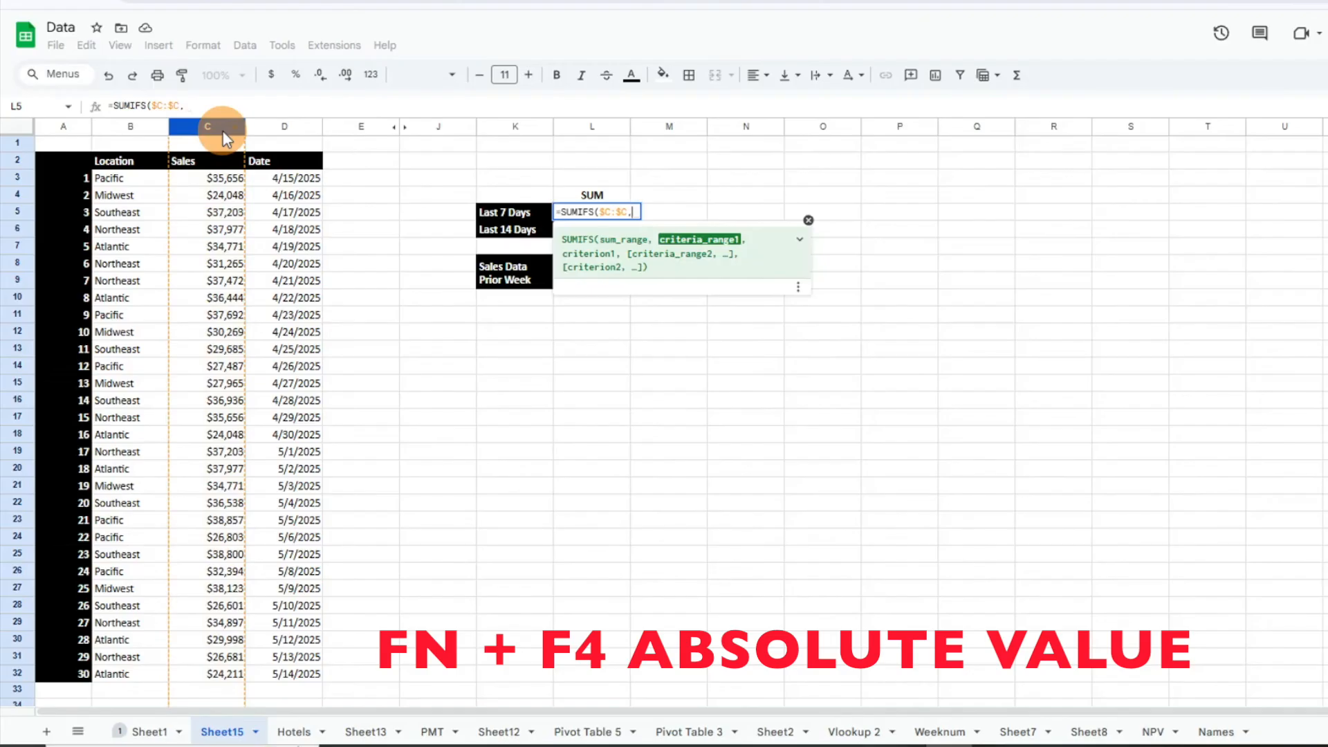
Step: Add the first criterion to the L5 formula: absolute Date column $D:$D with "<="&TODAY()
left_click(282, 128)
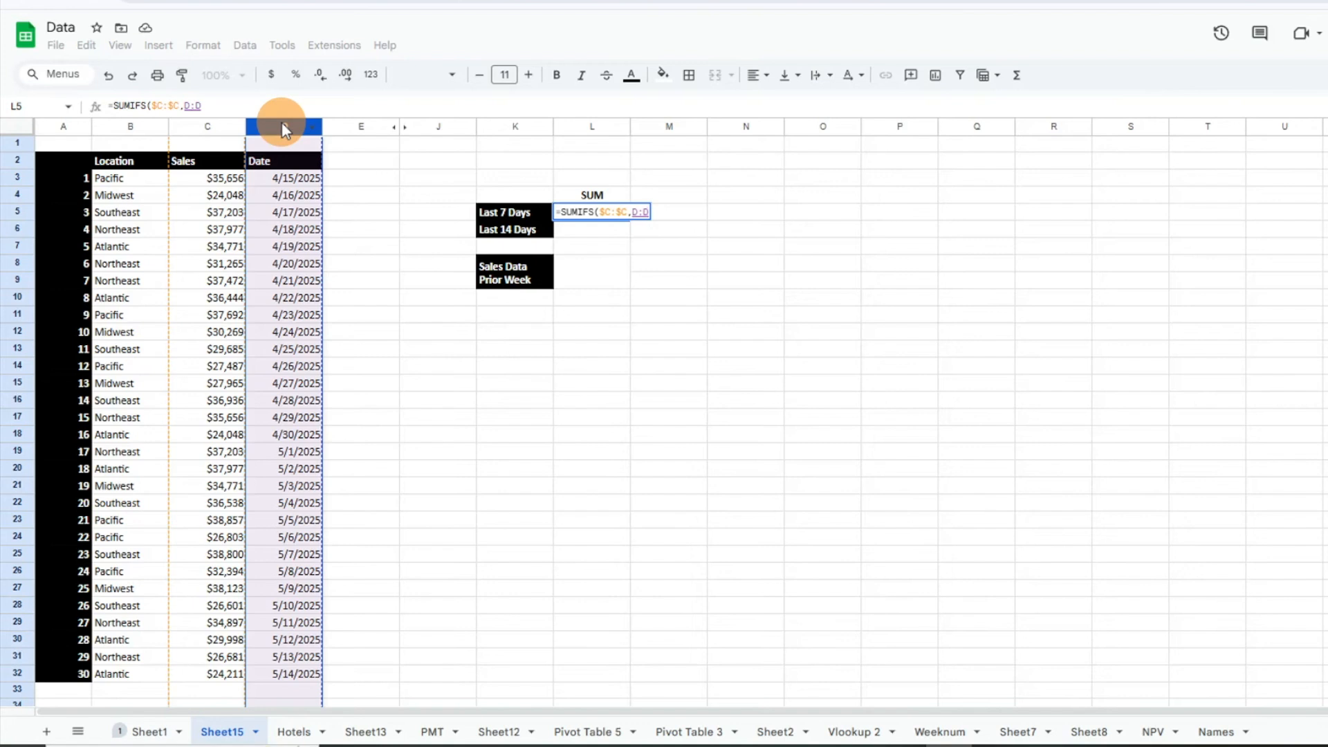
key("F4")
type(",")
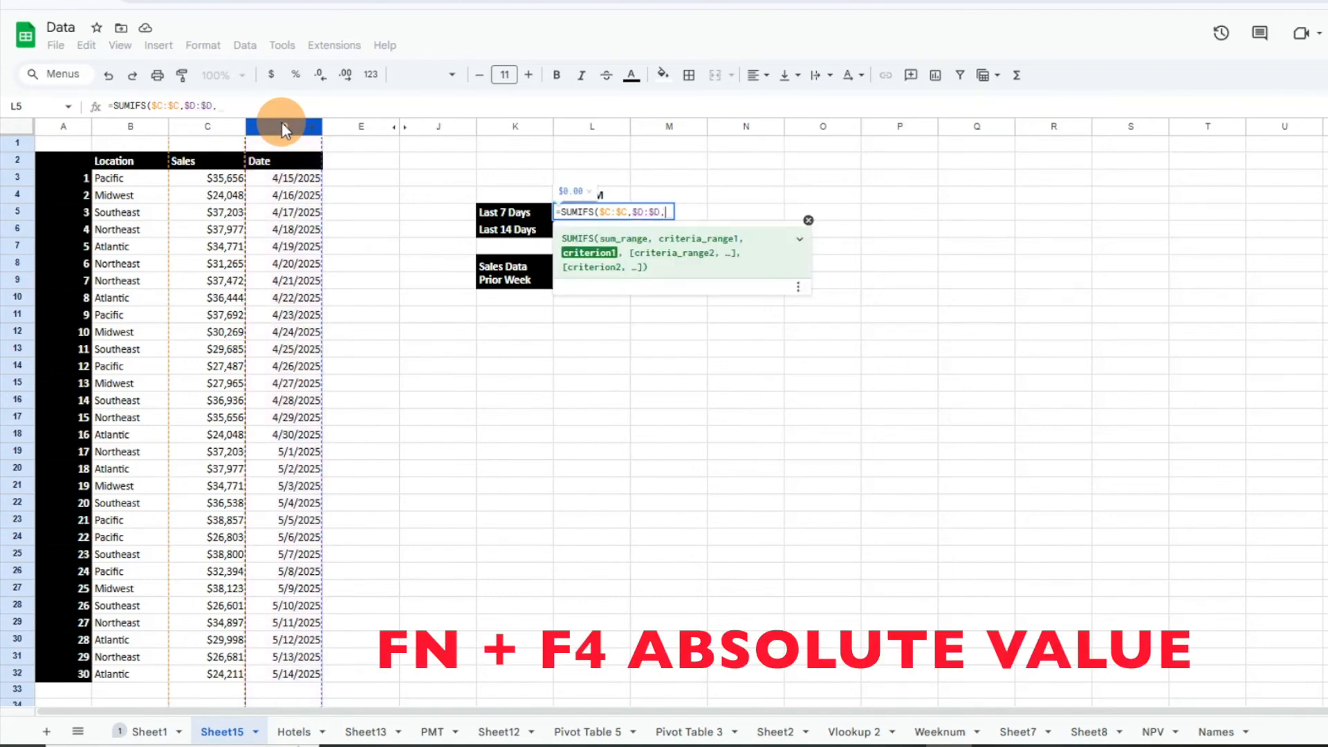
type("\"<")
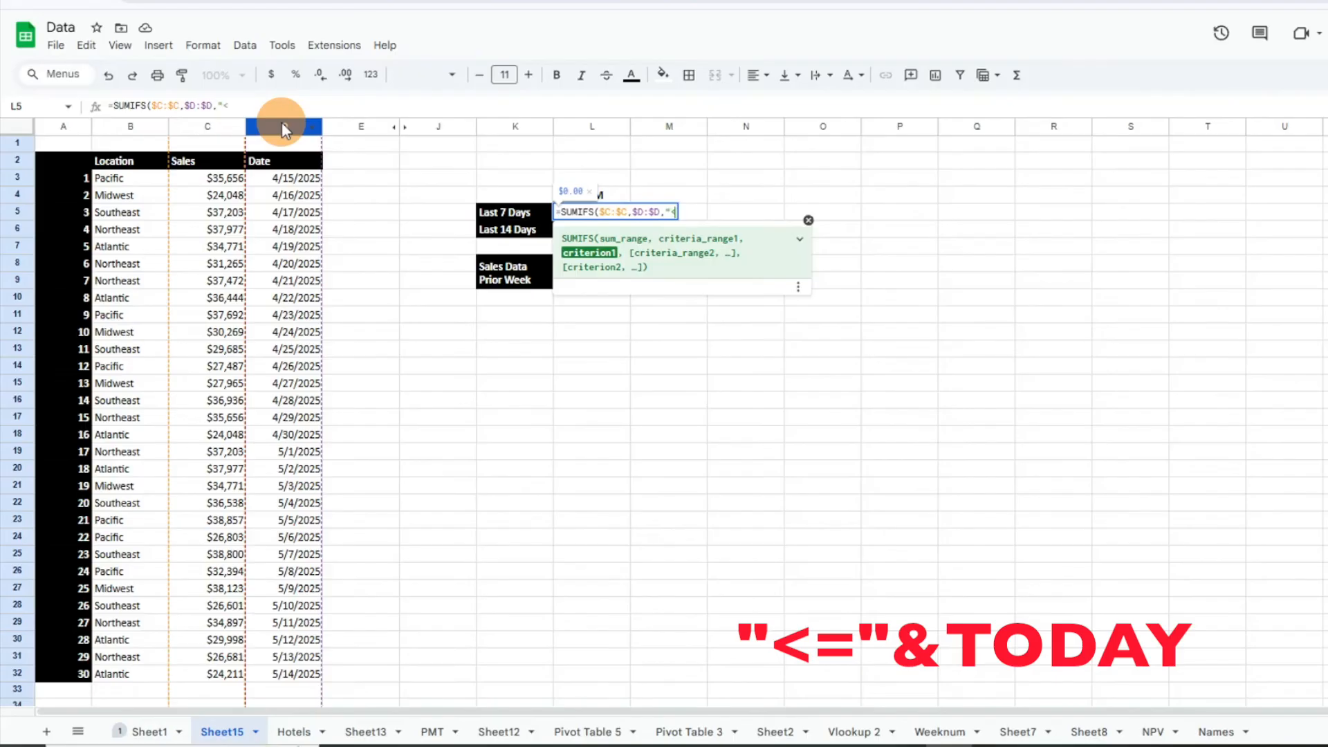
type("=\"")
type("&TODAY(")
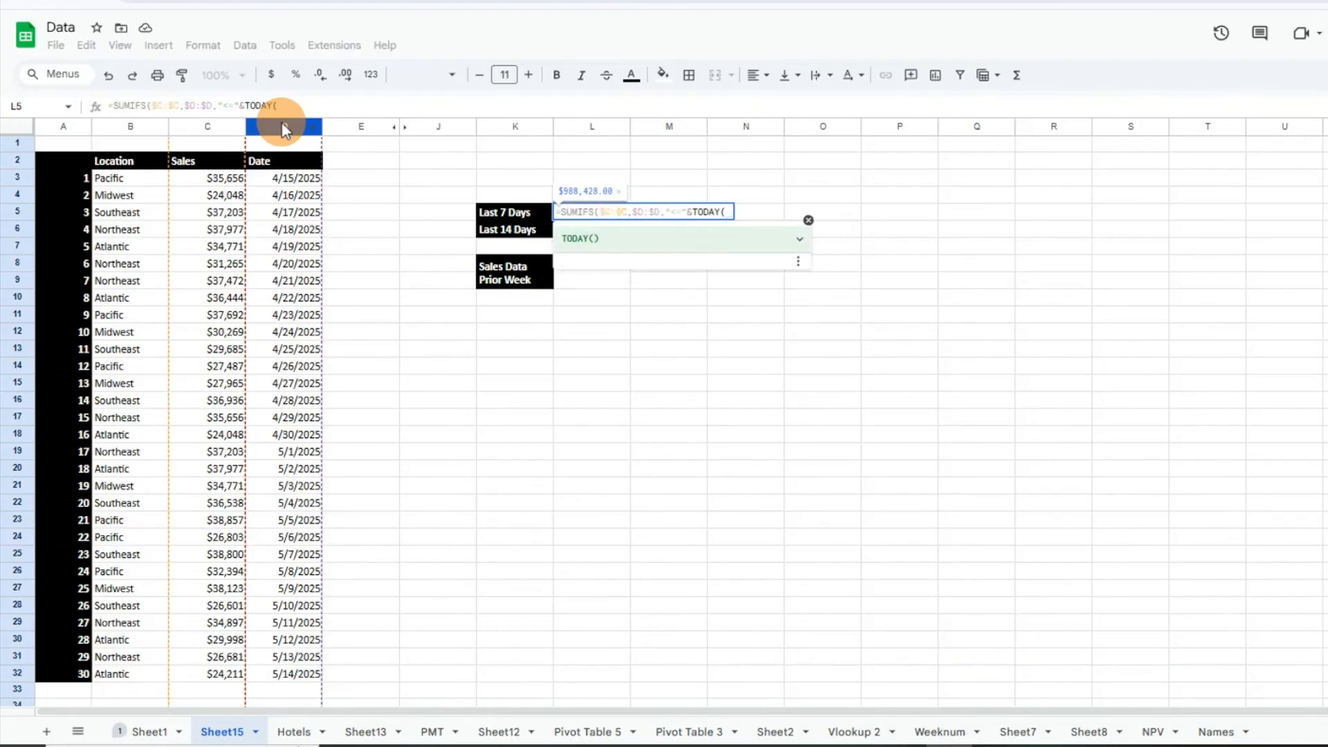
type(")")
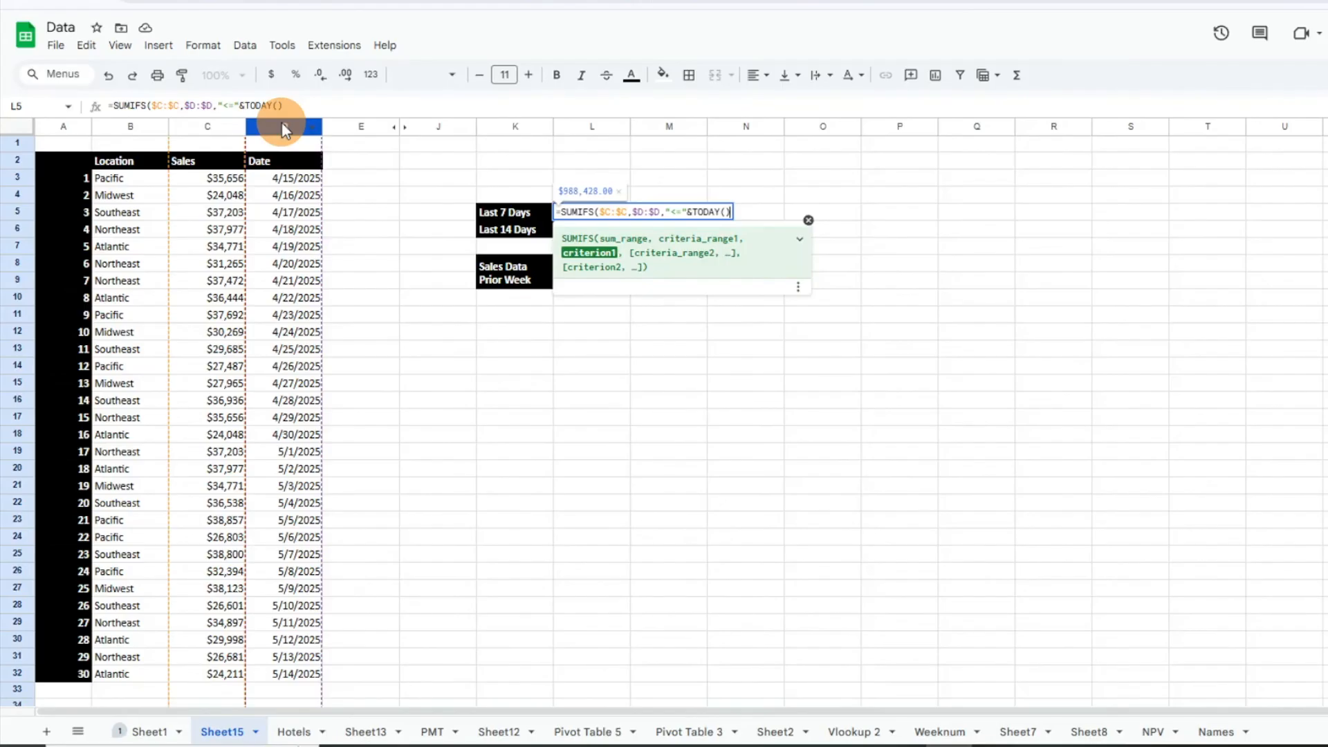
type(",")
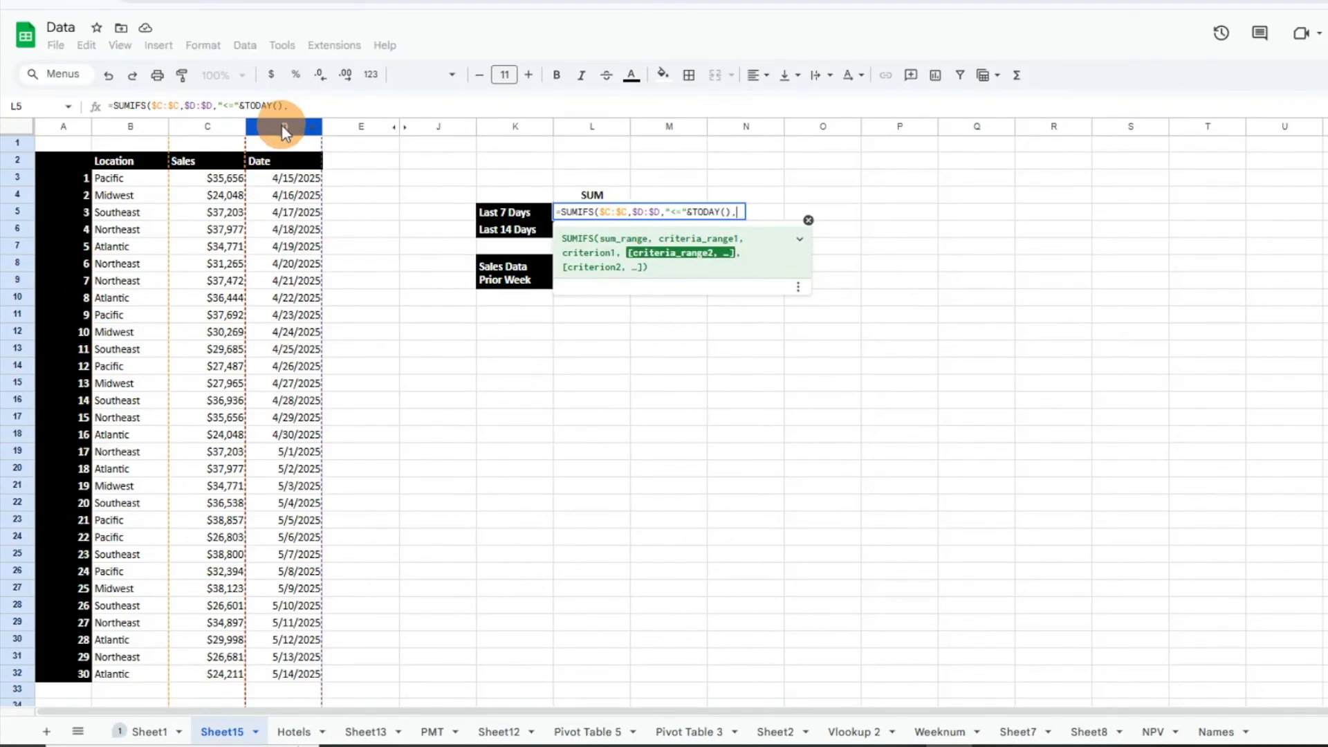
Step: Complete the L5 formula with a second criterion on $D:$D, ">"&TODAY()-7, and decline the suggested autofill
left_click(282, 128)
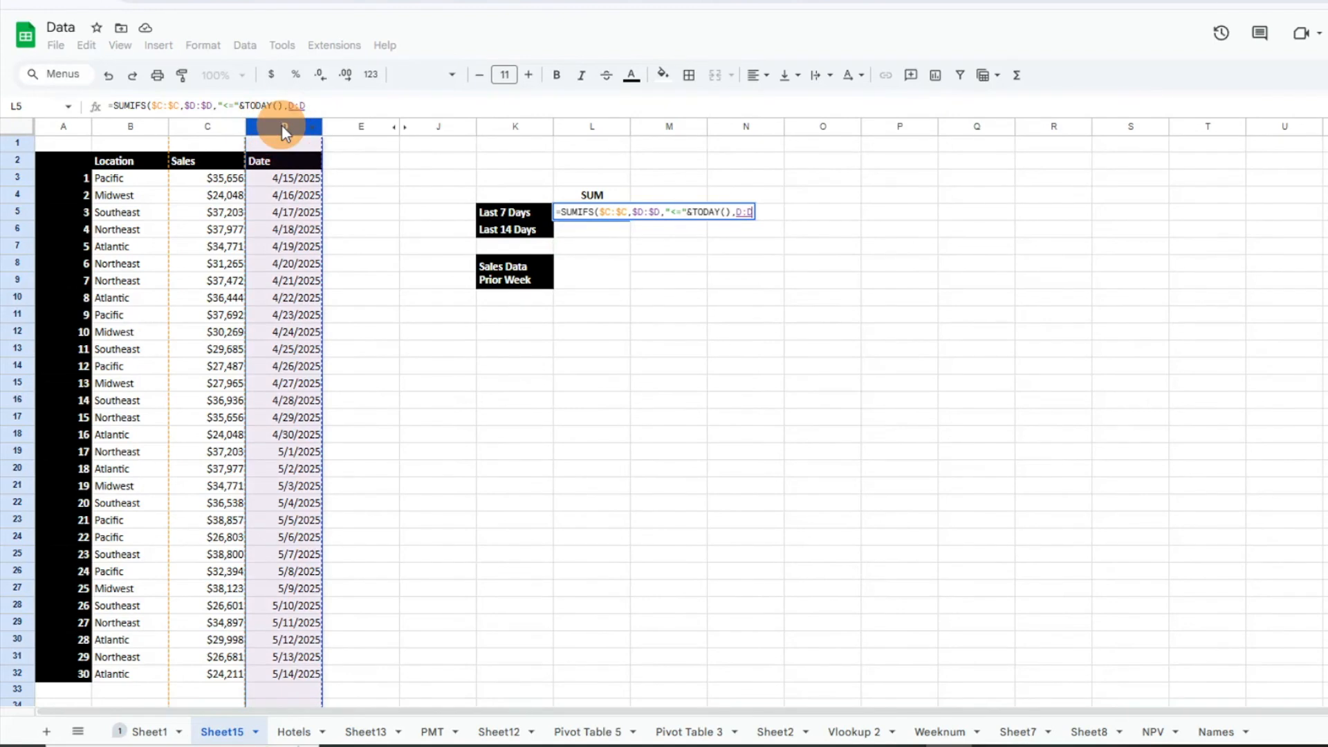
key("F4")
type(",")
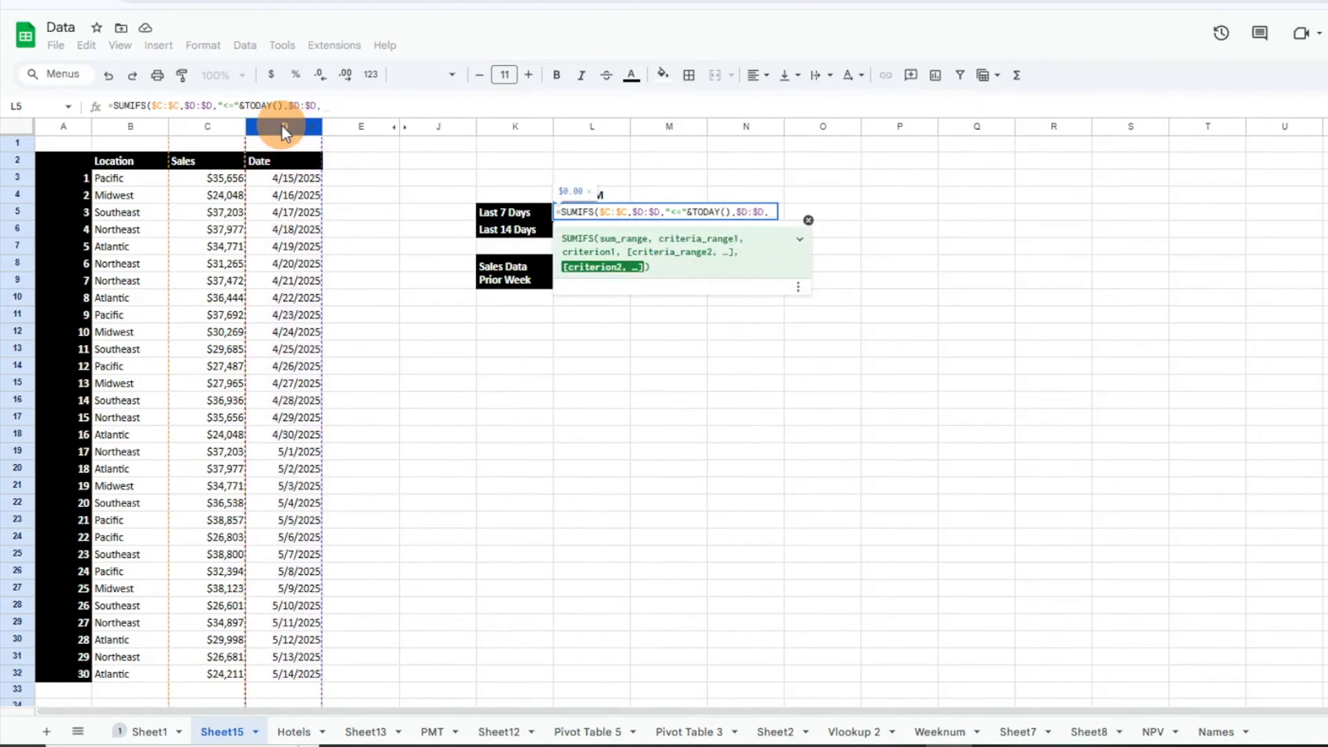
type("\">\"")
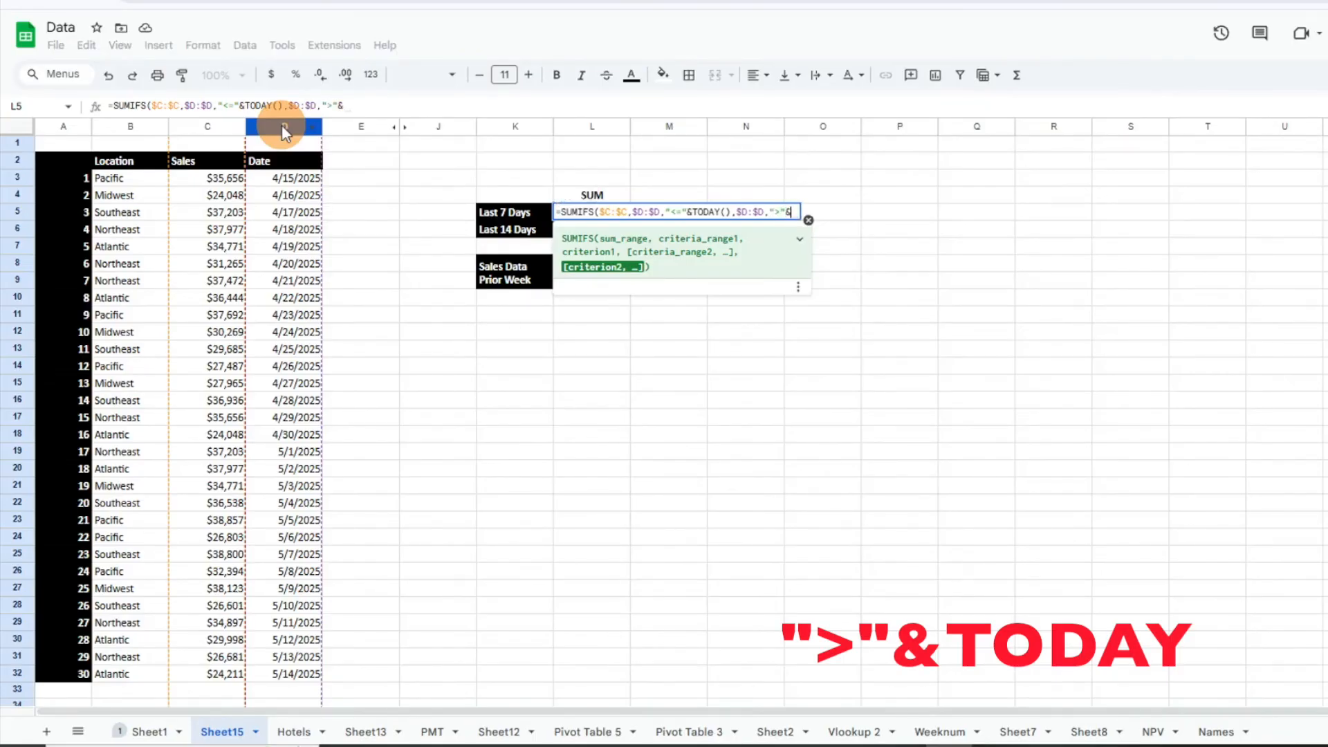
type("&today")
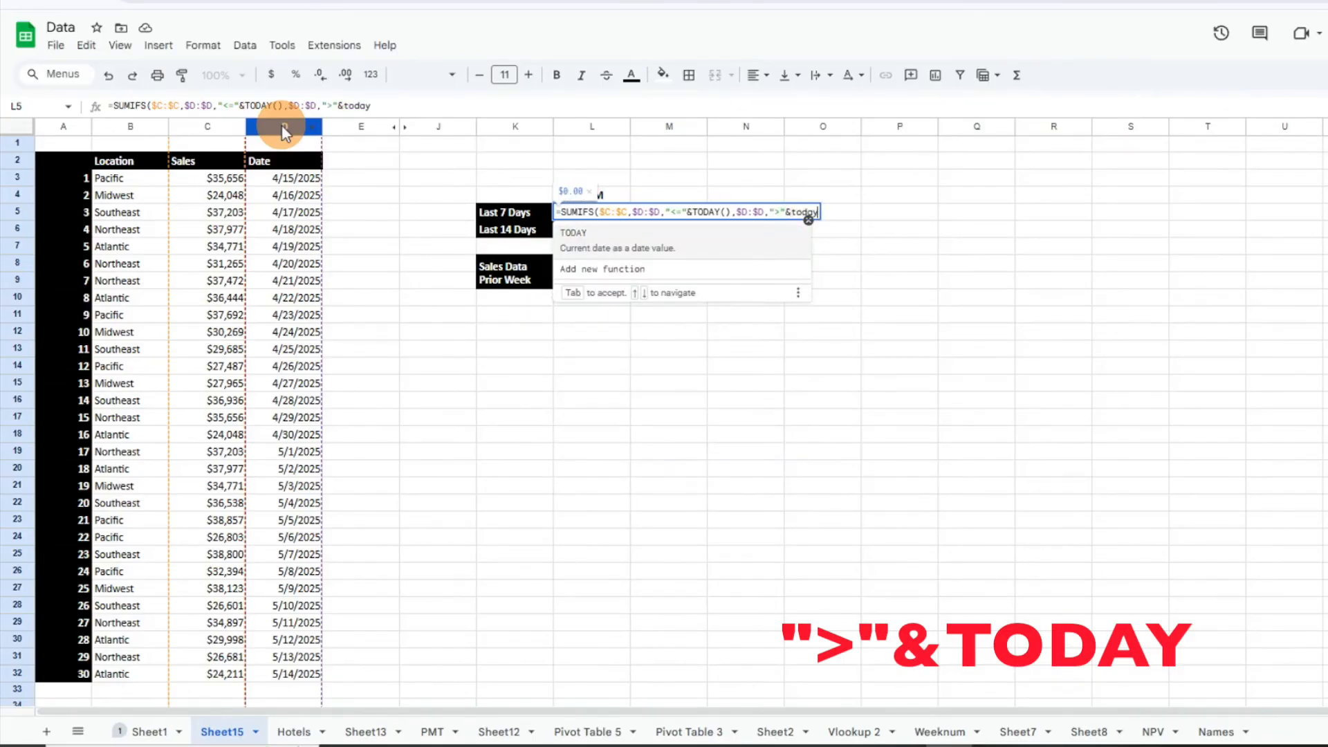
key("Tab")
type(")")
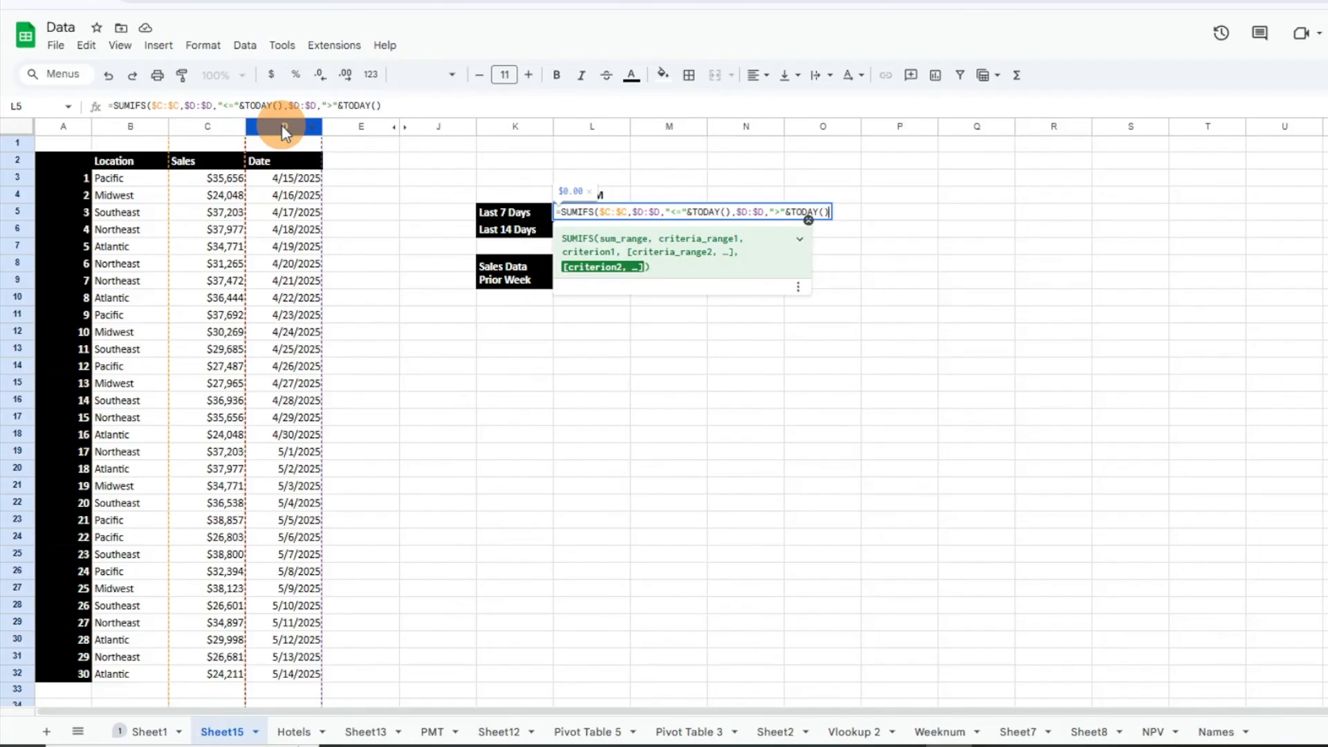
type("-7)")
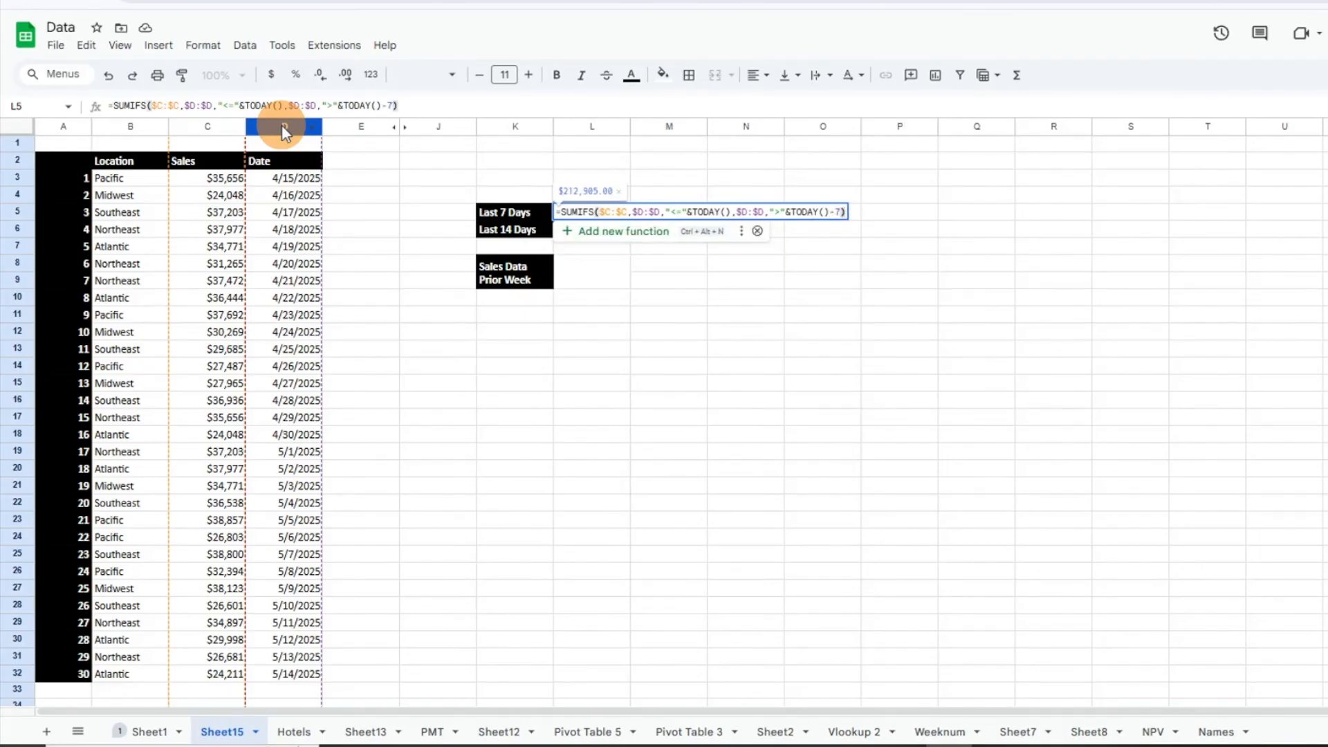
key("Return")
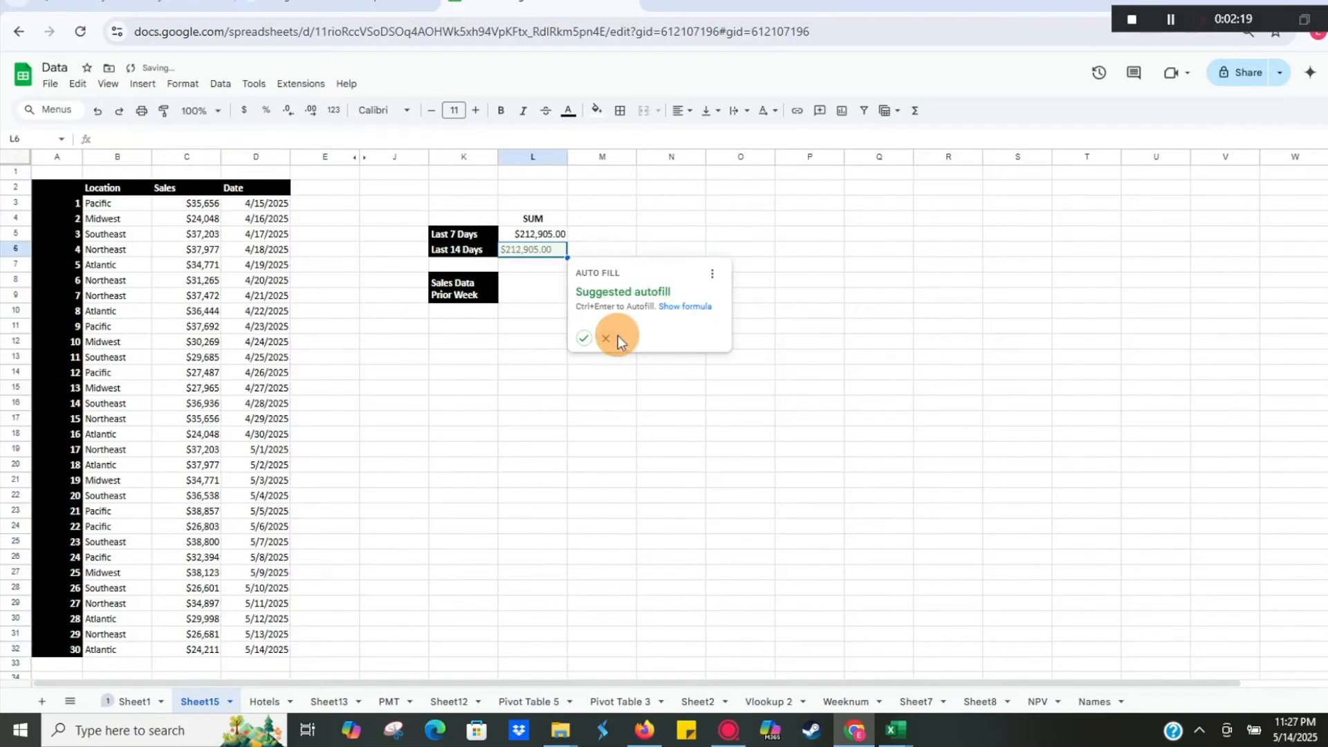
left_click(675, 330)
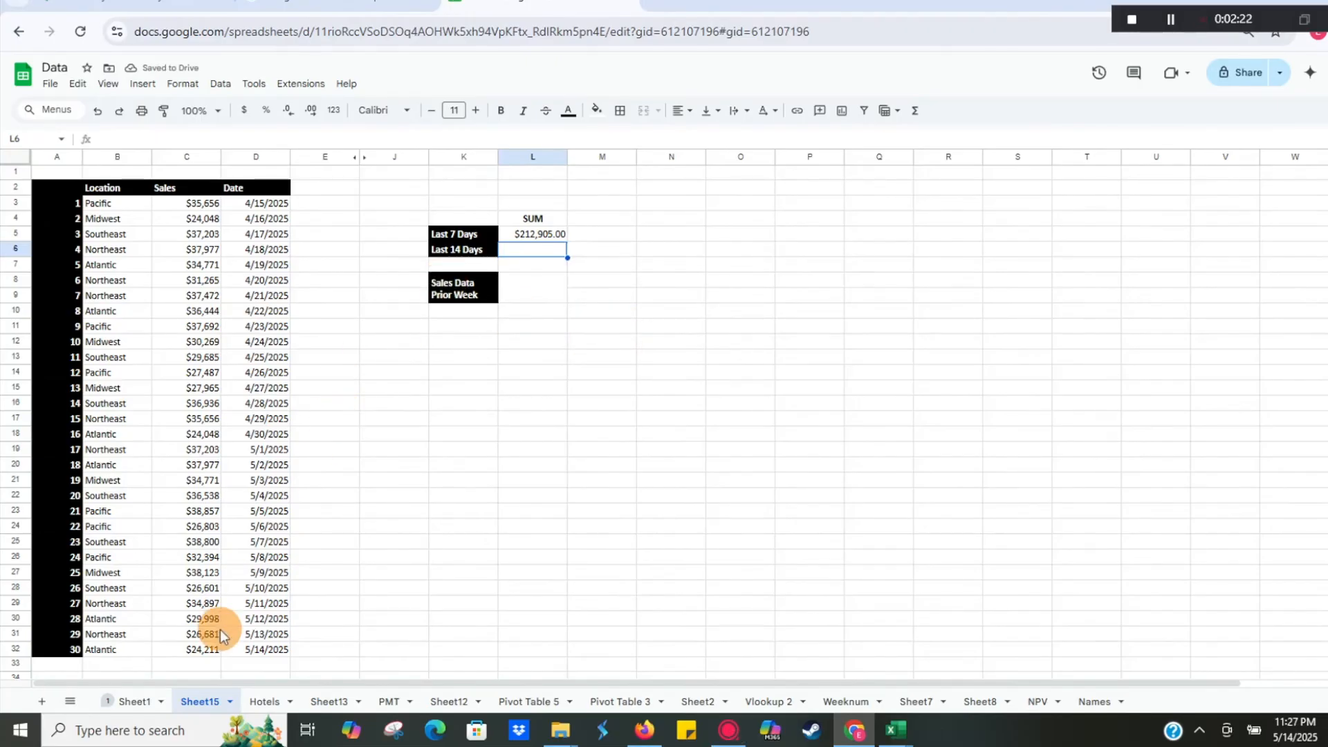
Step: Fill the last seven days' sales cells C26:C32 with light green
left_click_drag(200, 648, 207, 566)
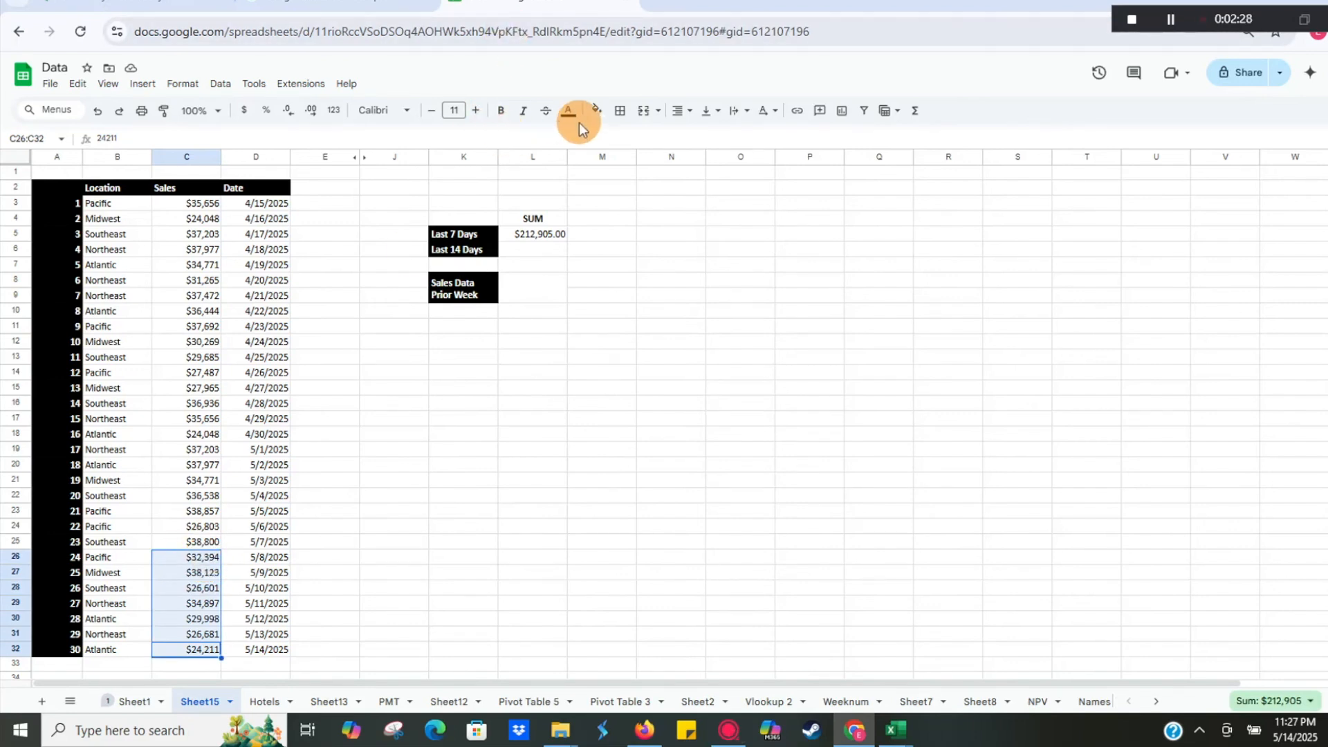
left_click(597, 110)
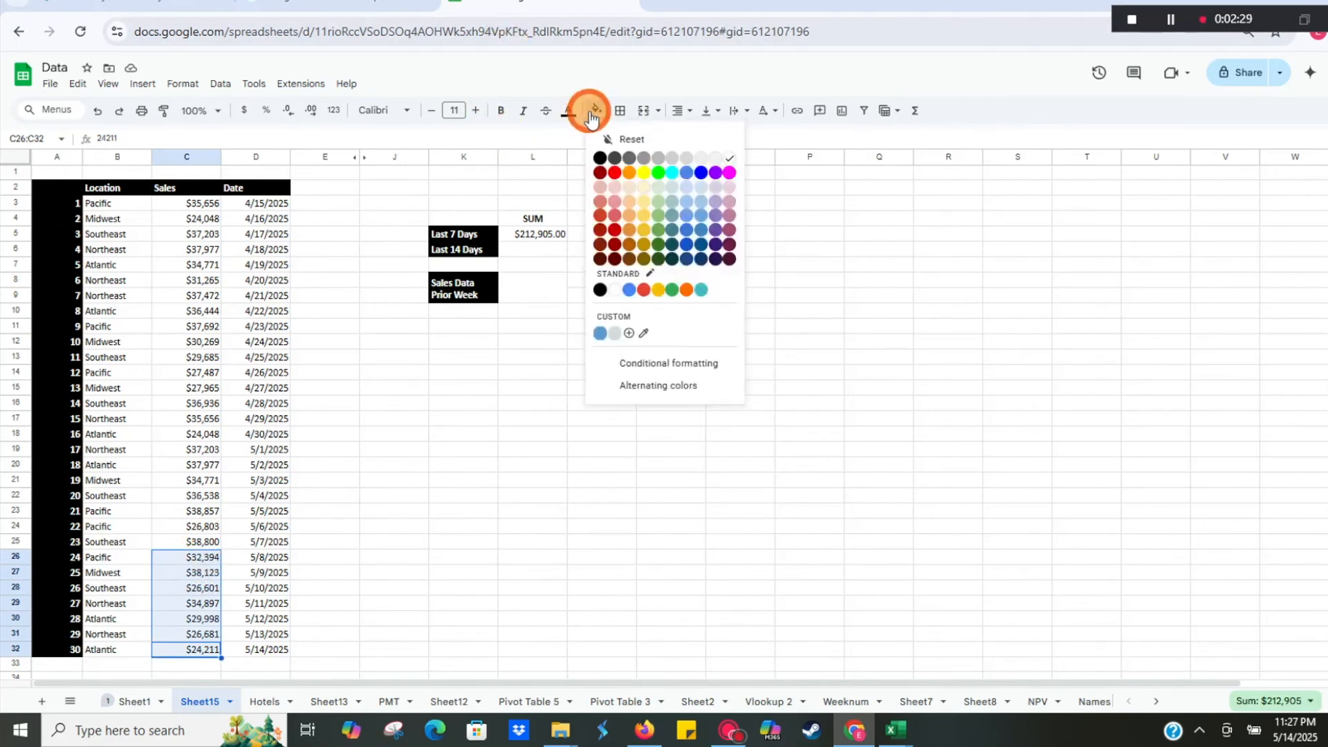
left_click(658, 201)
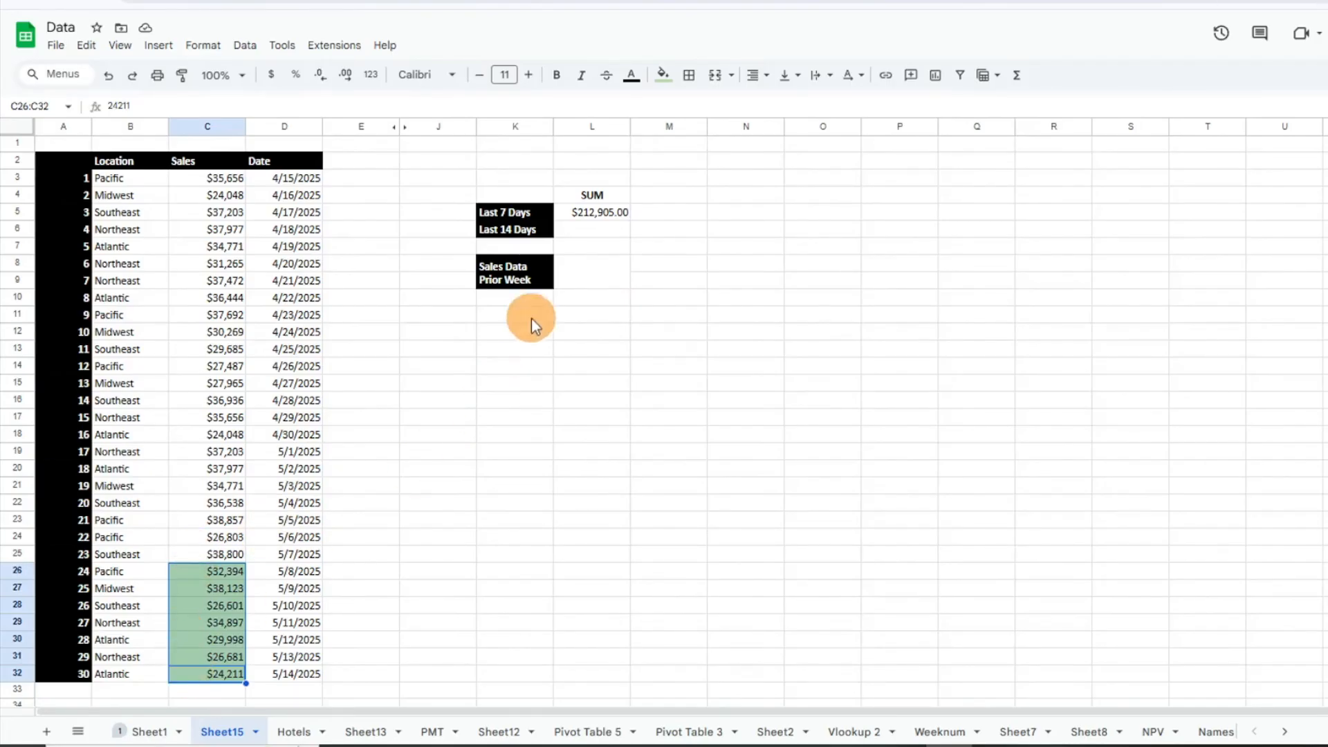
double_click(593, 232)
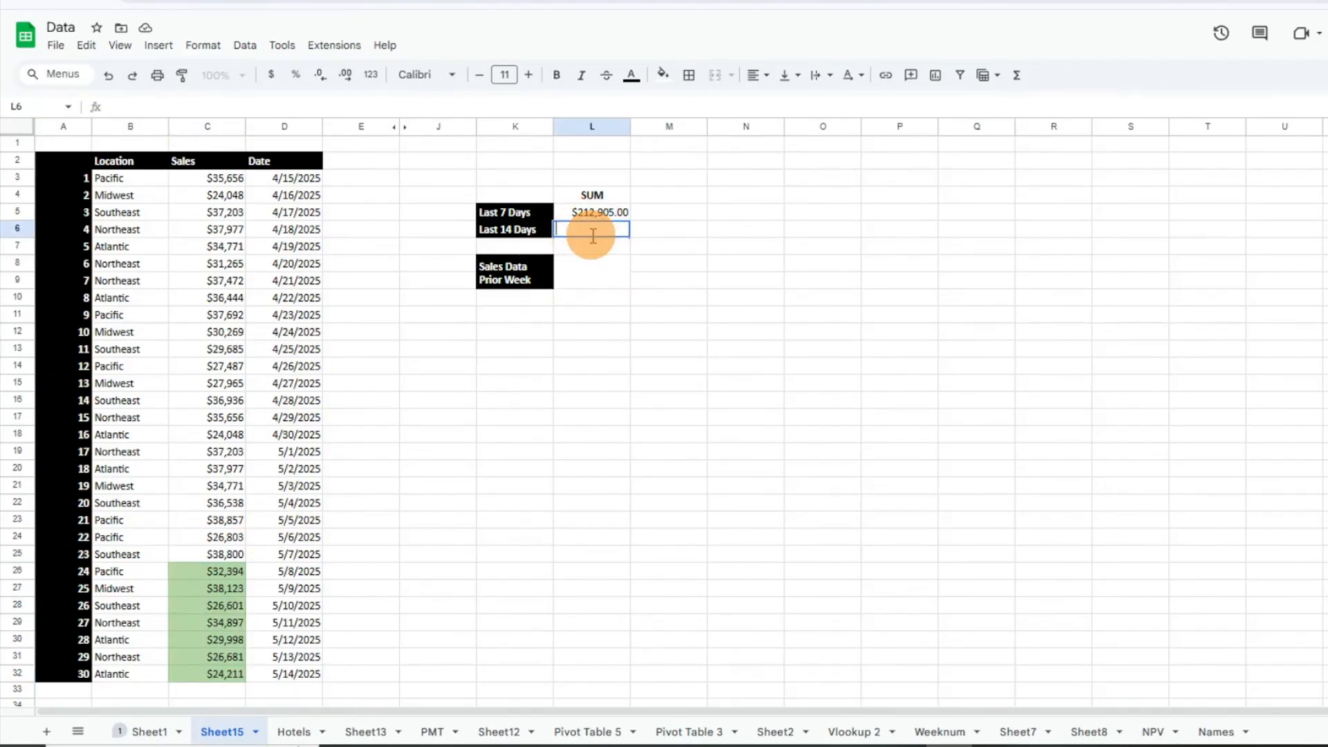
type("=")
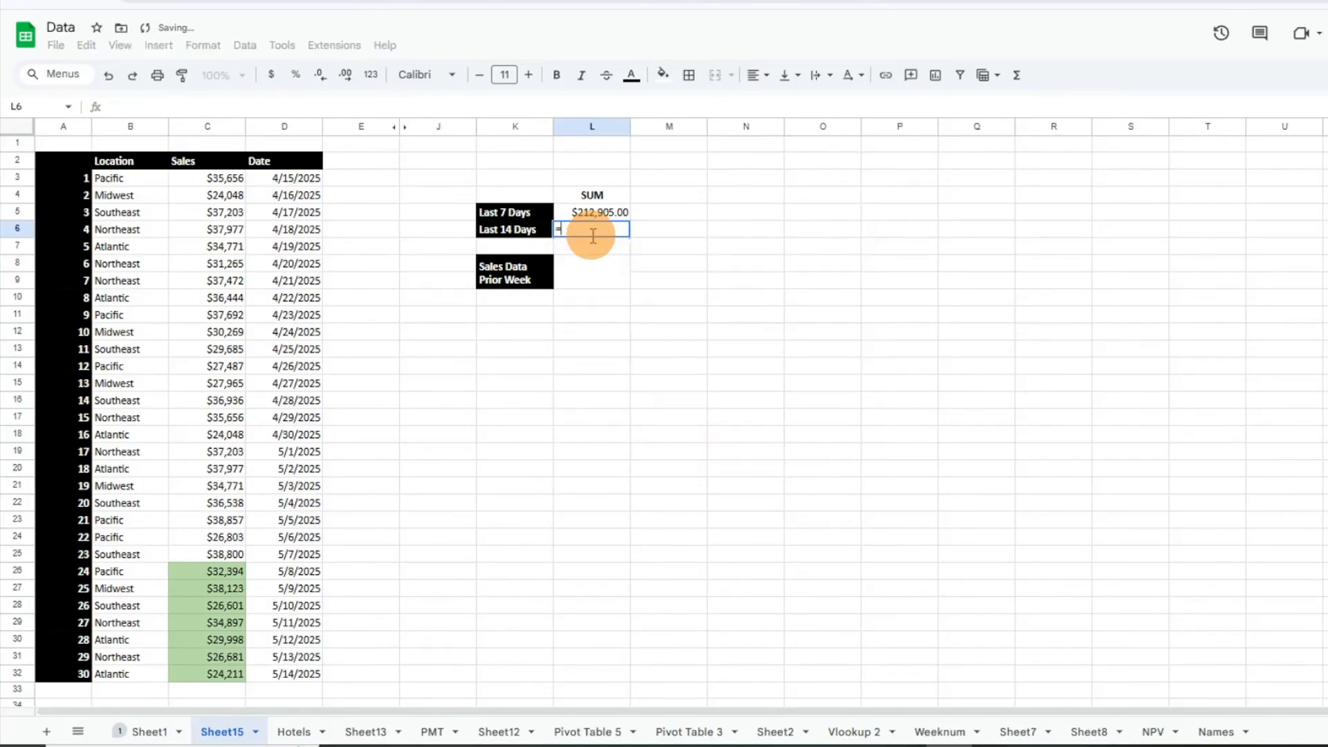
type("sumifs")
key("Tab")
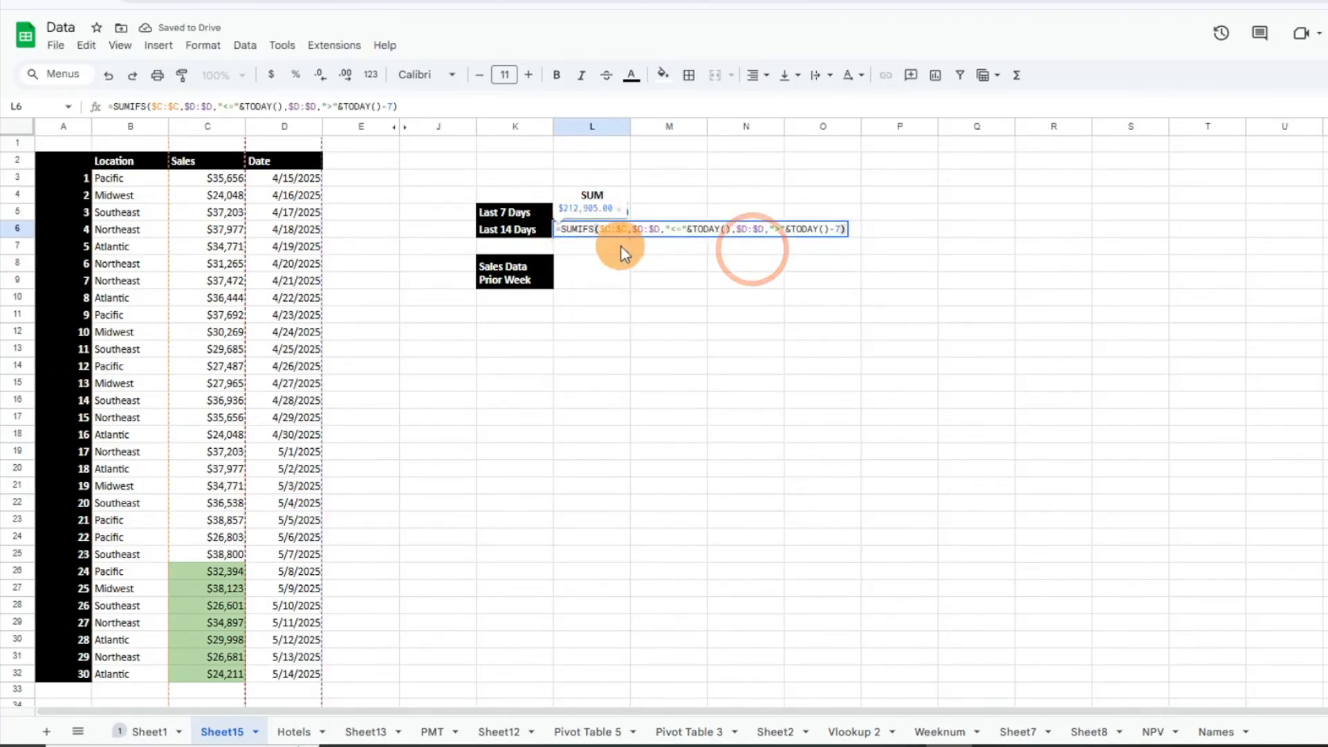
key("Escape")
Step: Start a SUMIFS formula in L6 for Last 14 Days, with the absolute Sales column $C:$C as the sum range
type("=sumifs(")
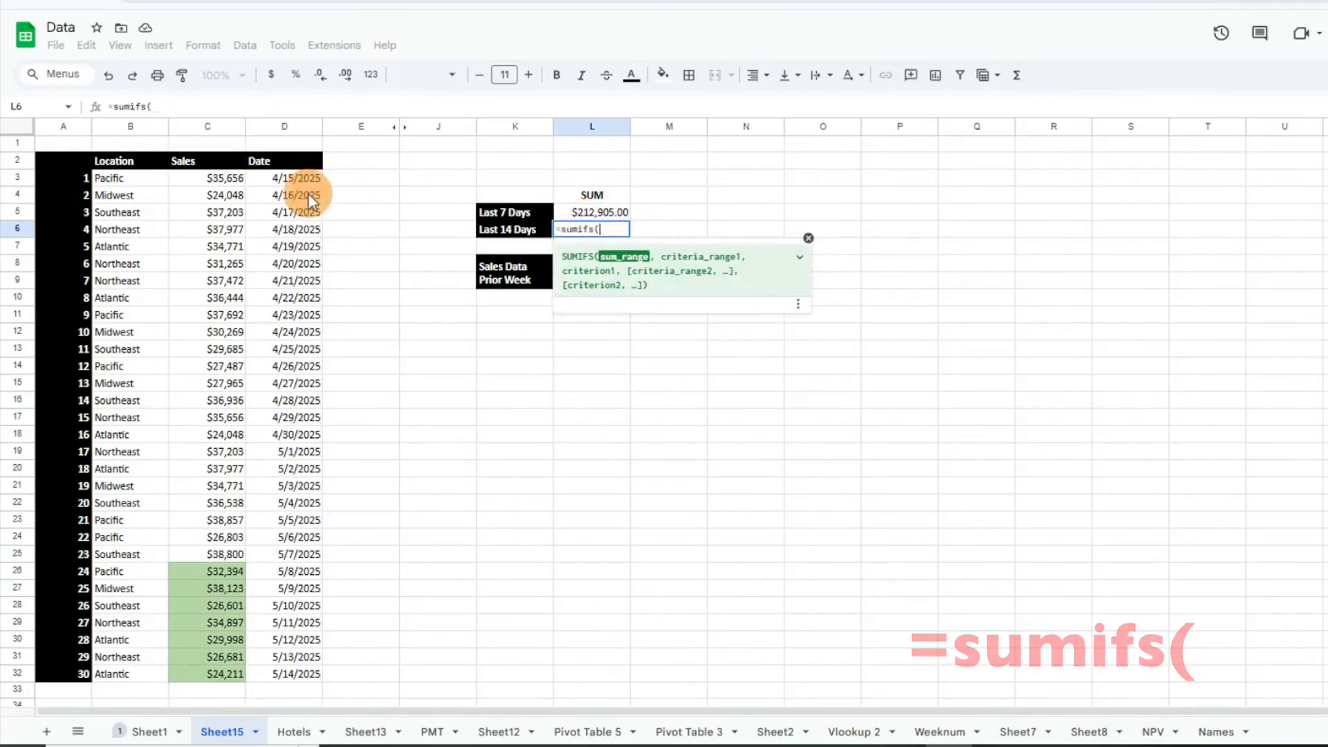
left_click(214, 132)
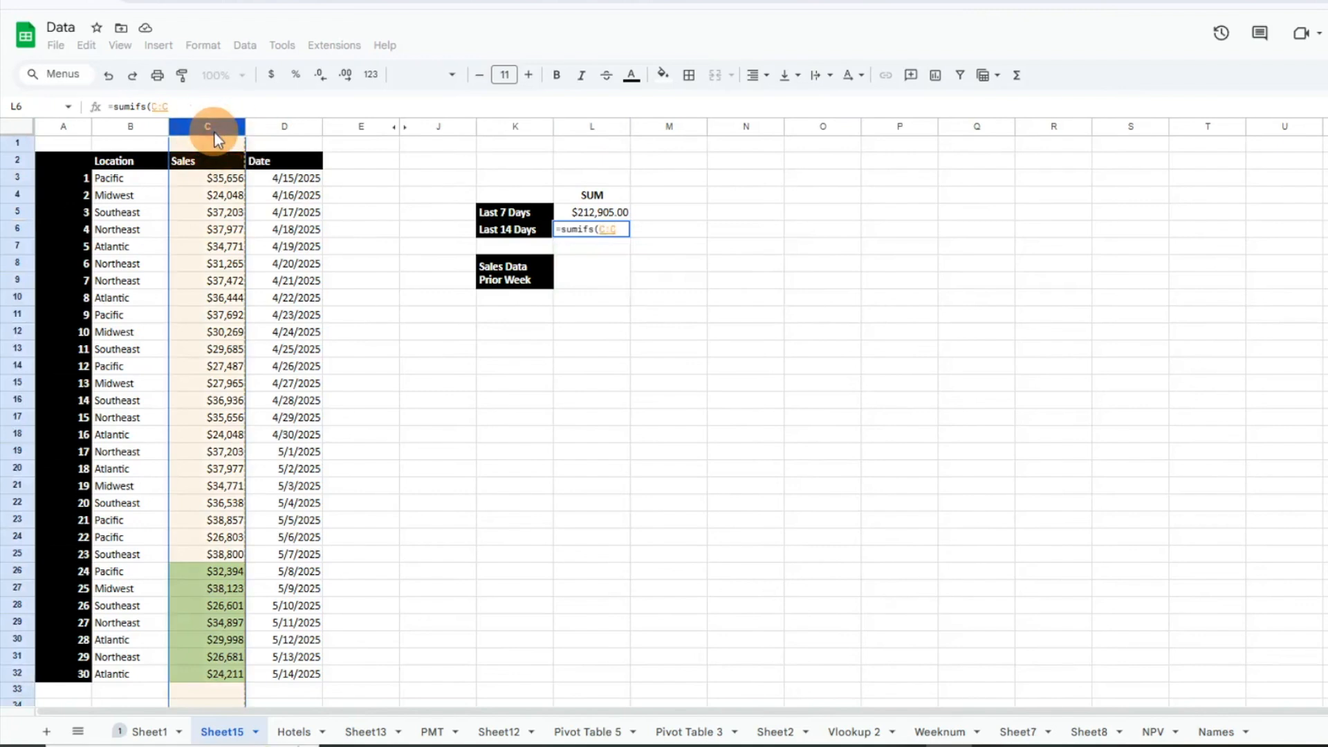
key("F4")
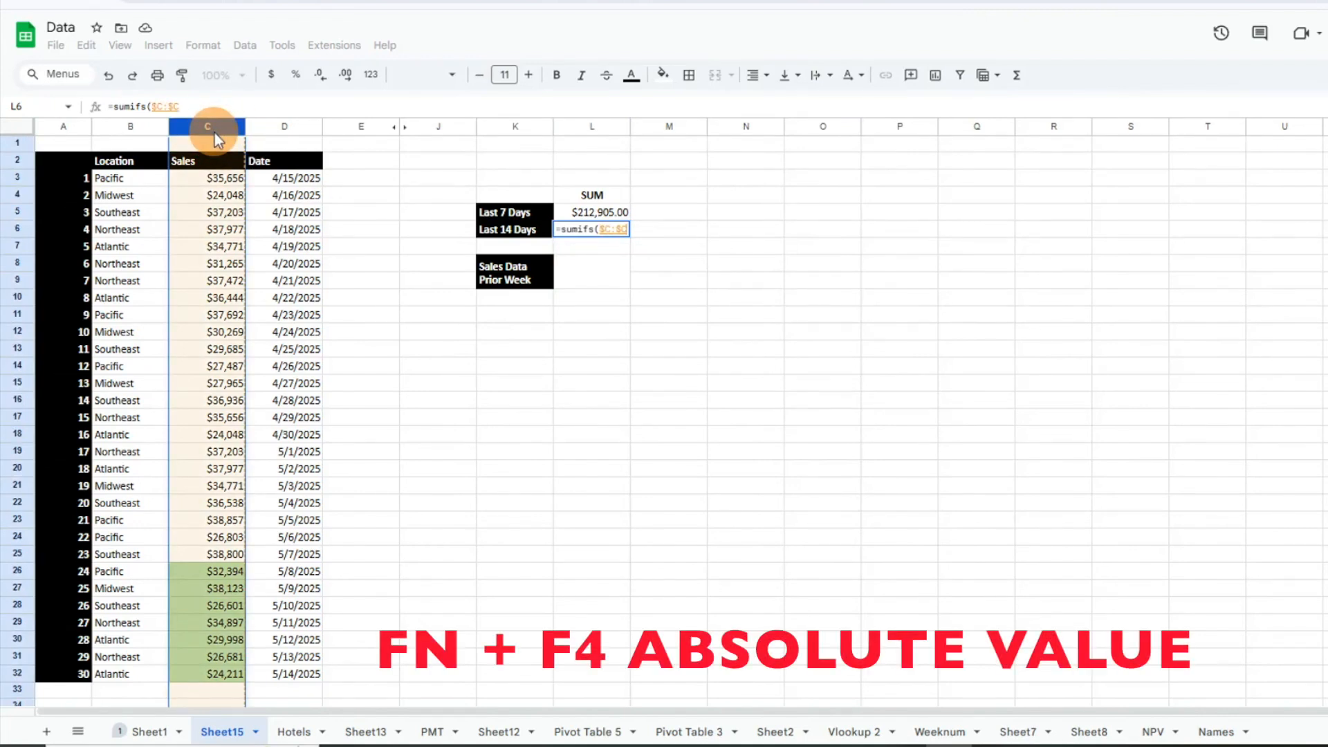
type(",")
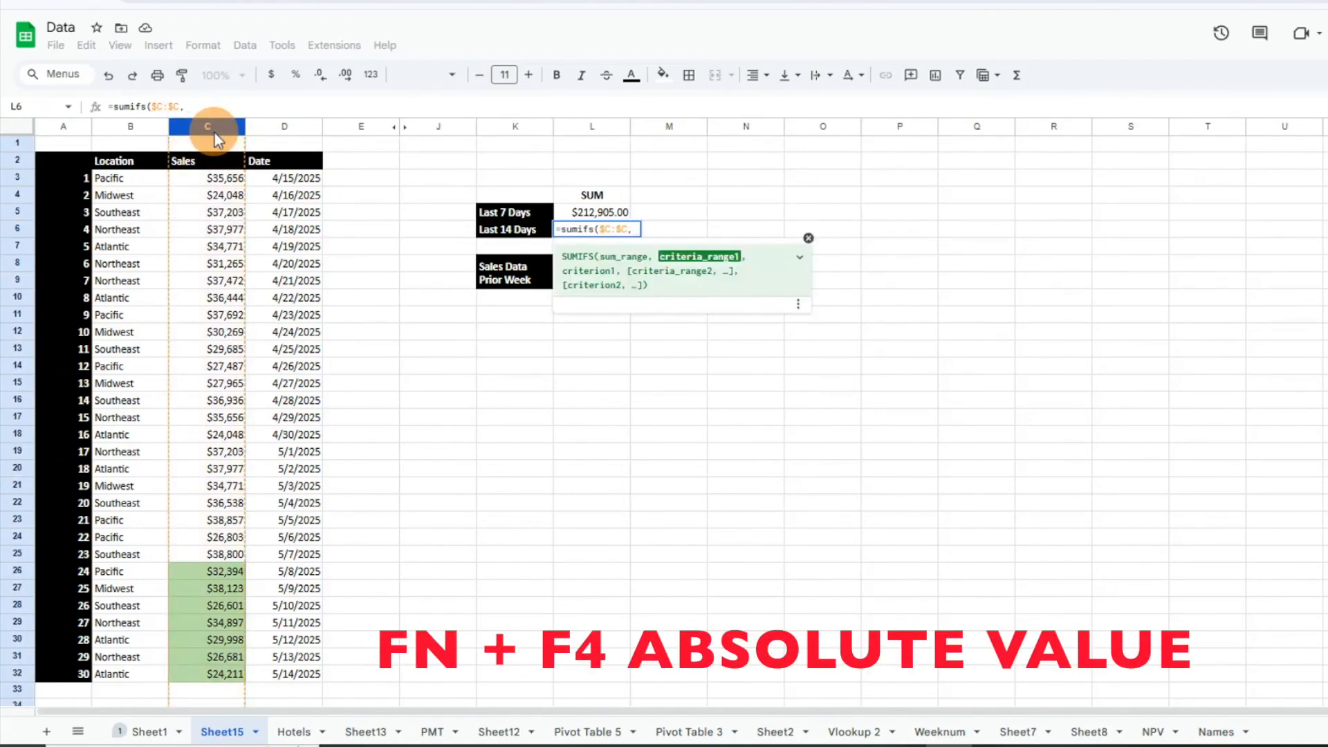
Step: Add the first criterion to the L6 formula: absolute Date column $D:$D with "<="&TODAY()
left_click(281, 126)
key("F4")
type(",\"<=\"&today")
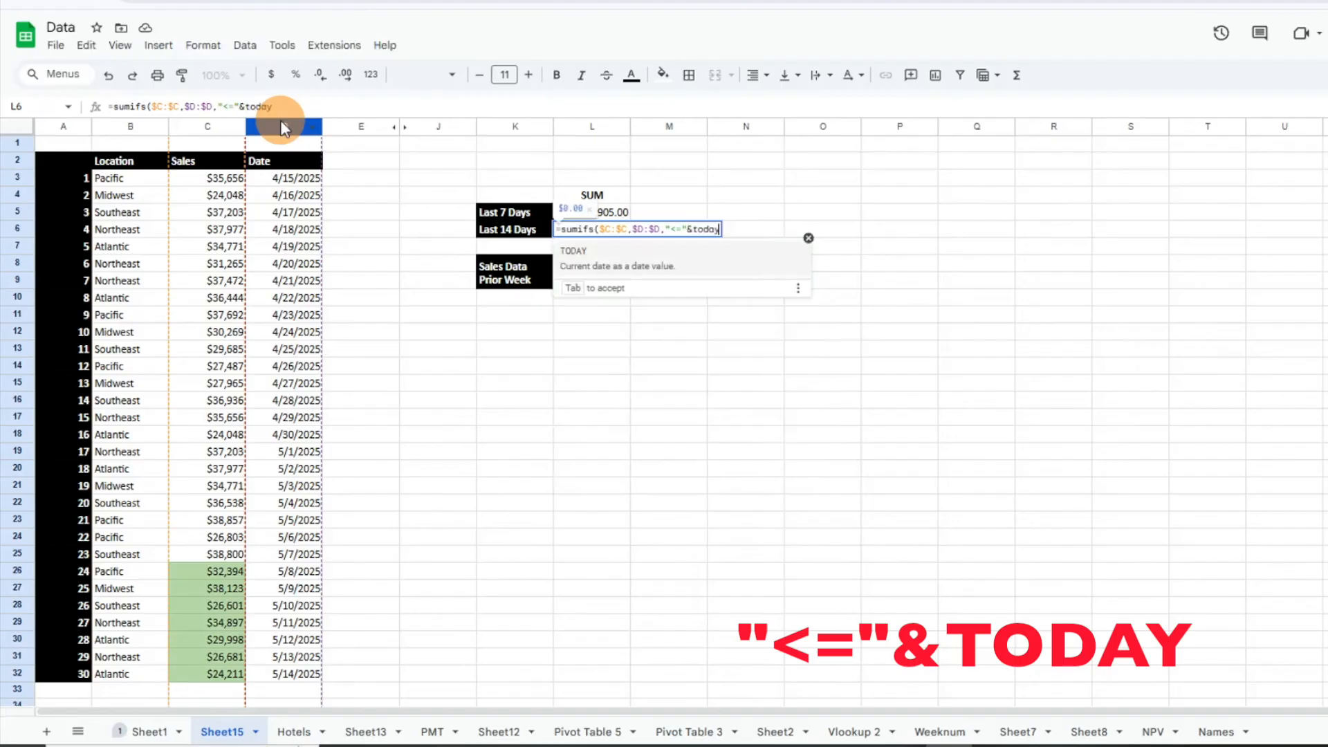
key("Tab")
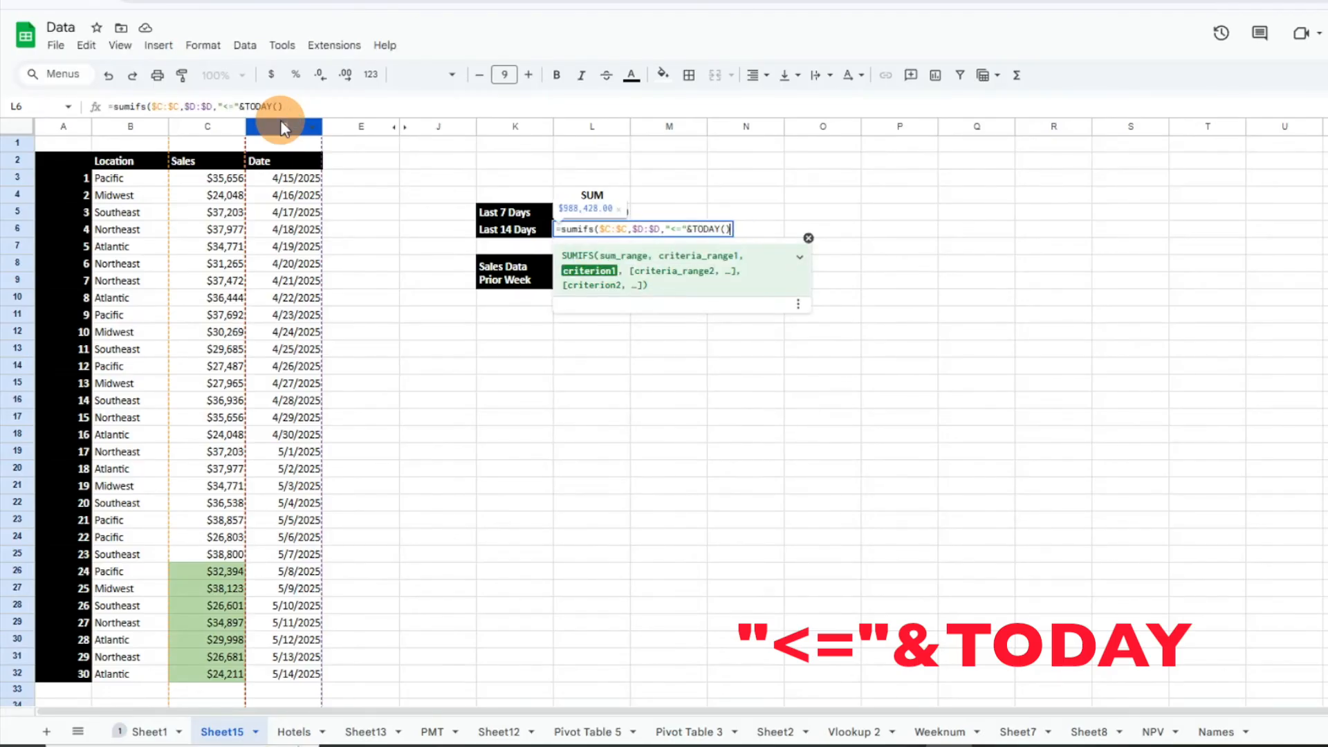
type(",")
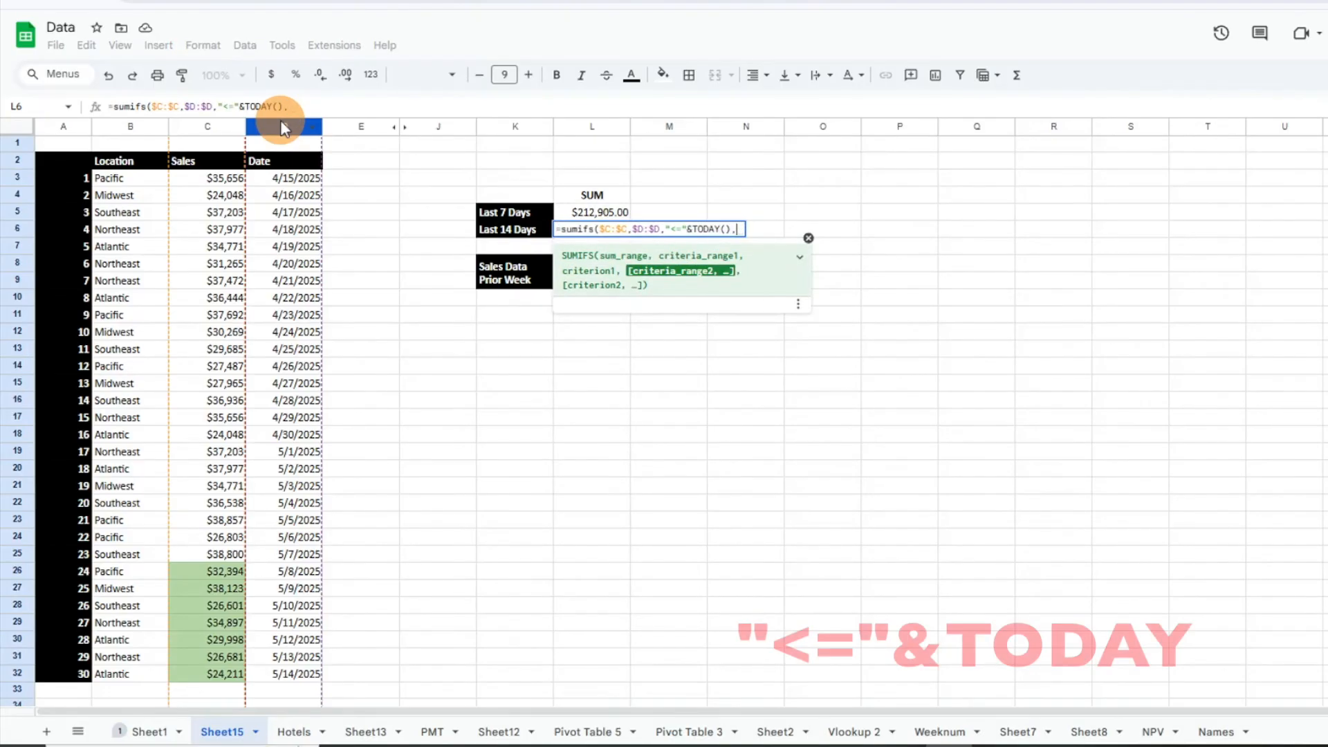
Step: Complete the L6 formula with a second criterion: absolute Date column $D:$D with ">"&TODAY()-14
left_click(281, 125)
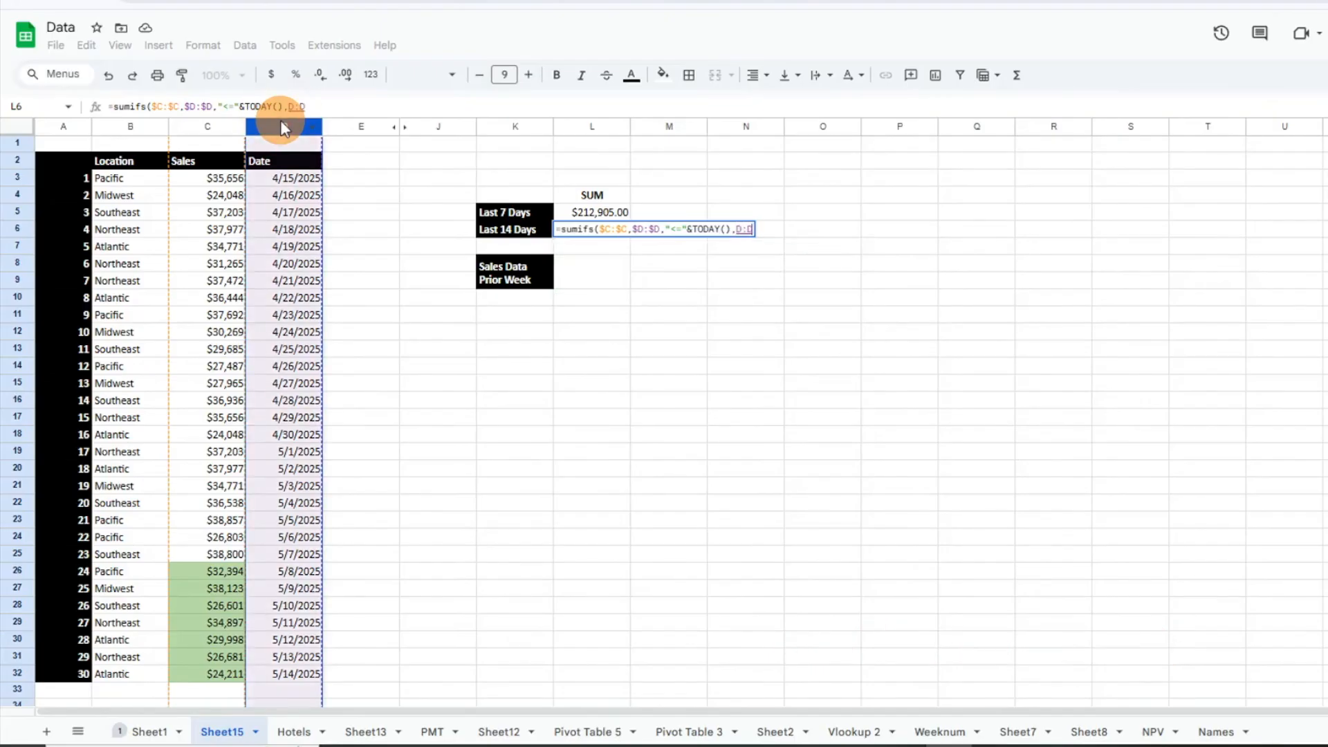
key("F4")
type(",")
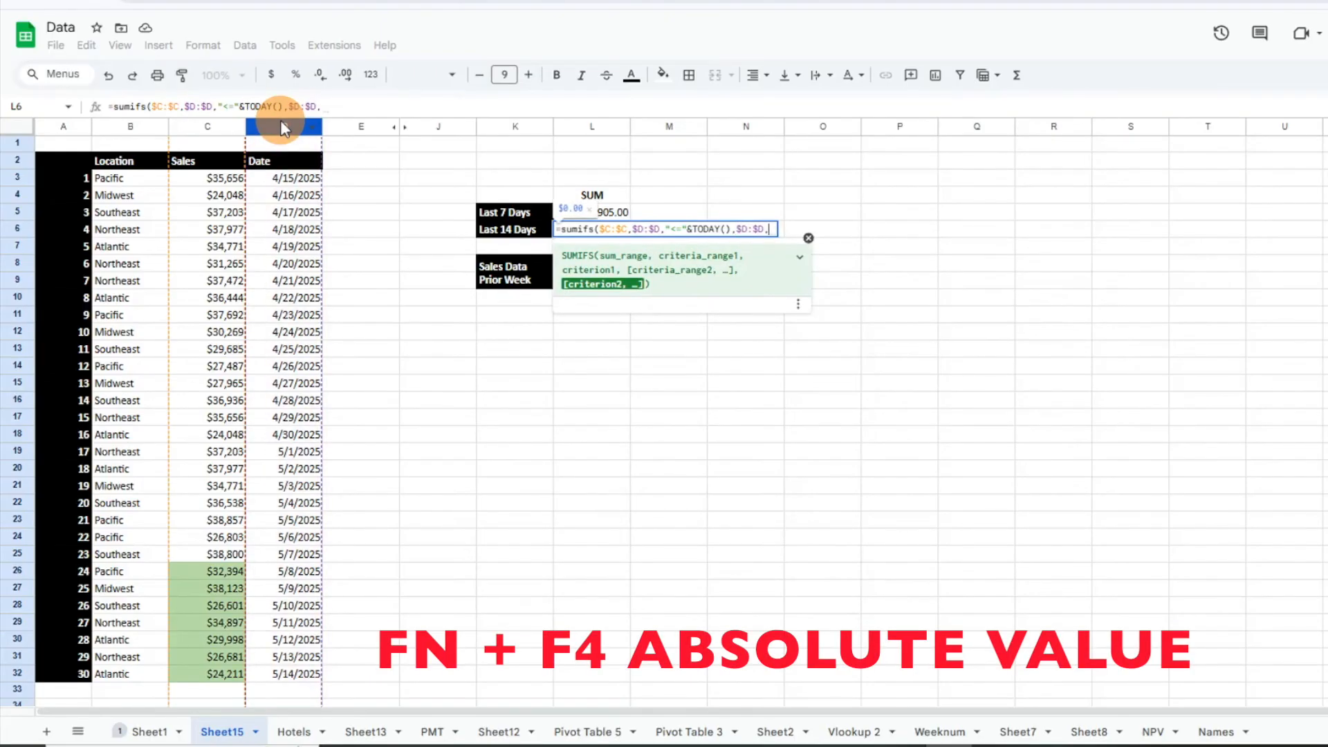
type("\"")
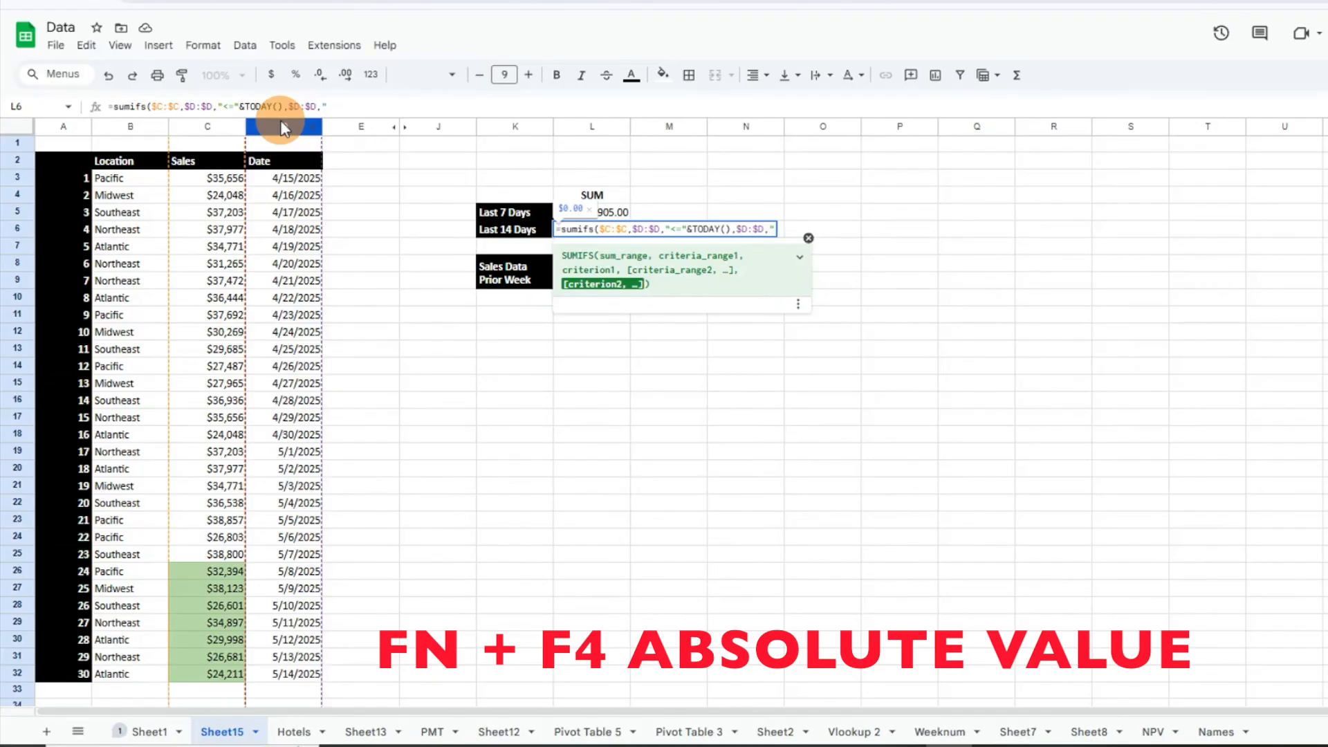
type(">\"")
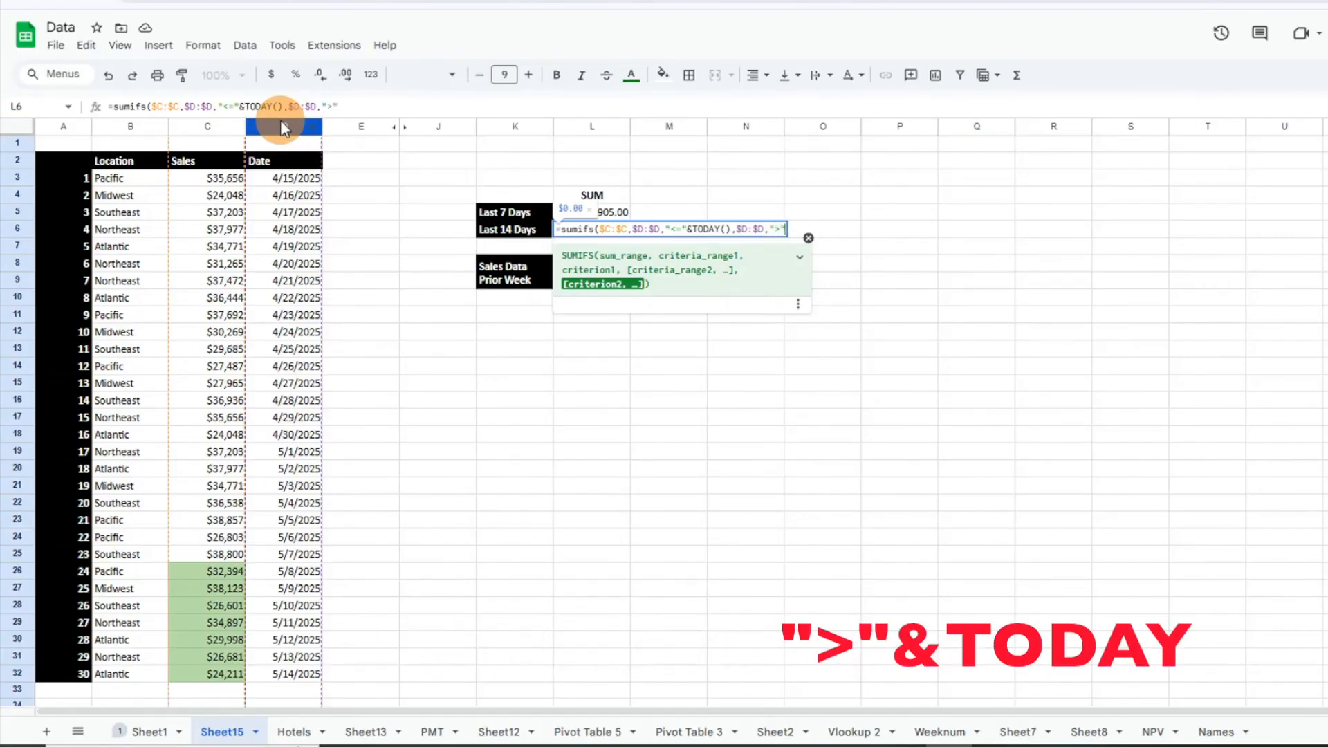
type("&TODAY(")
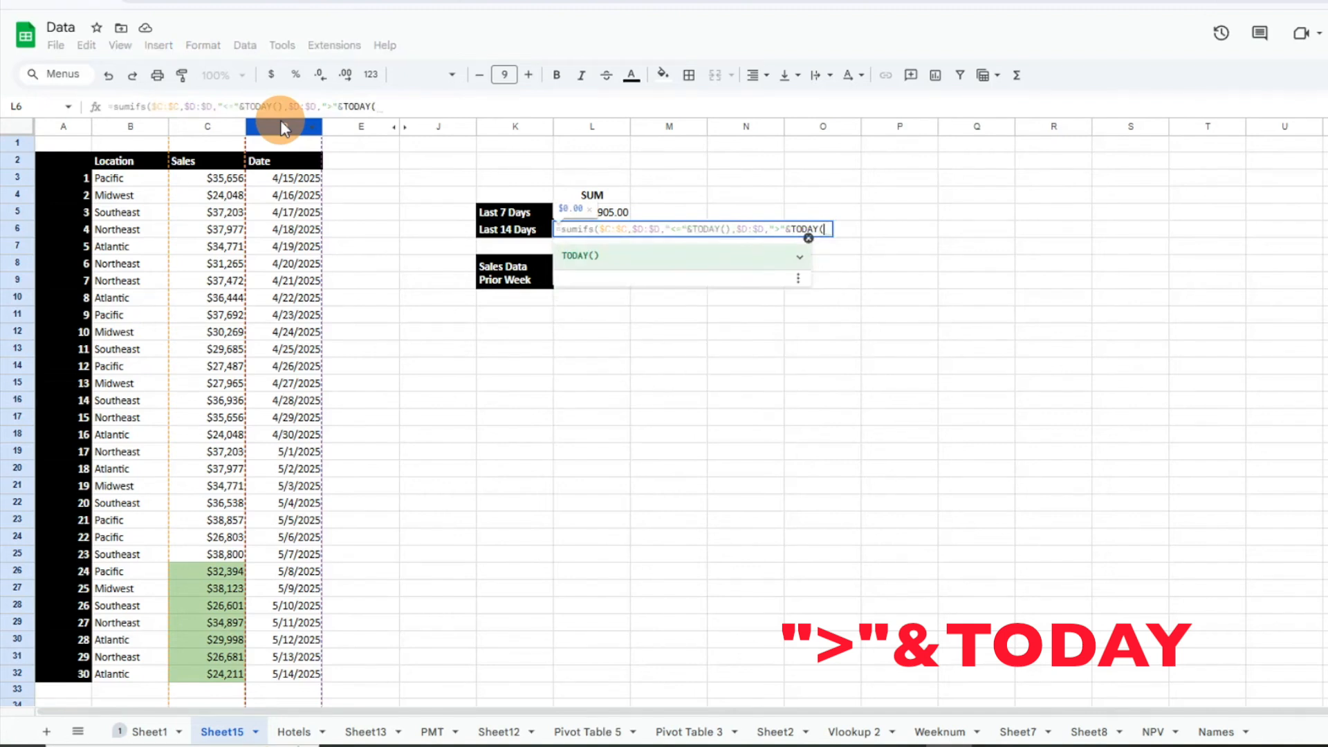
type(")-14")
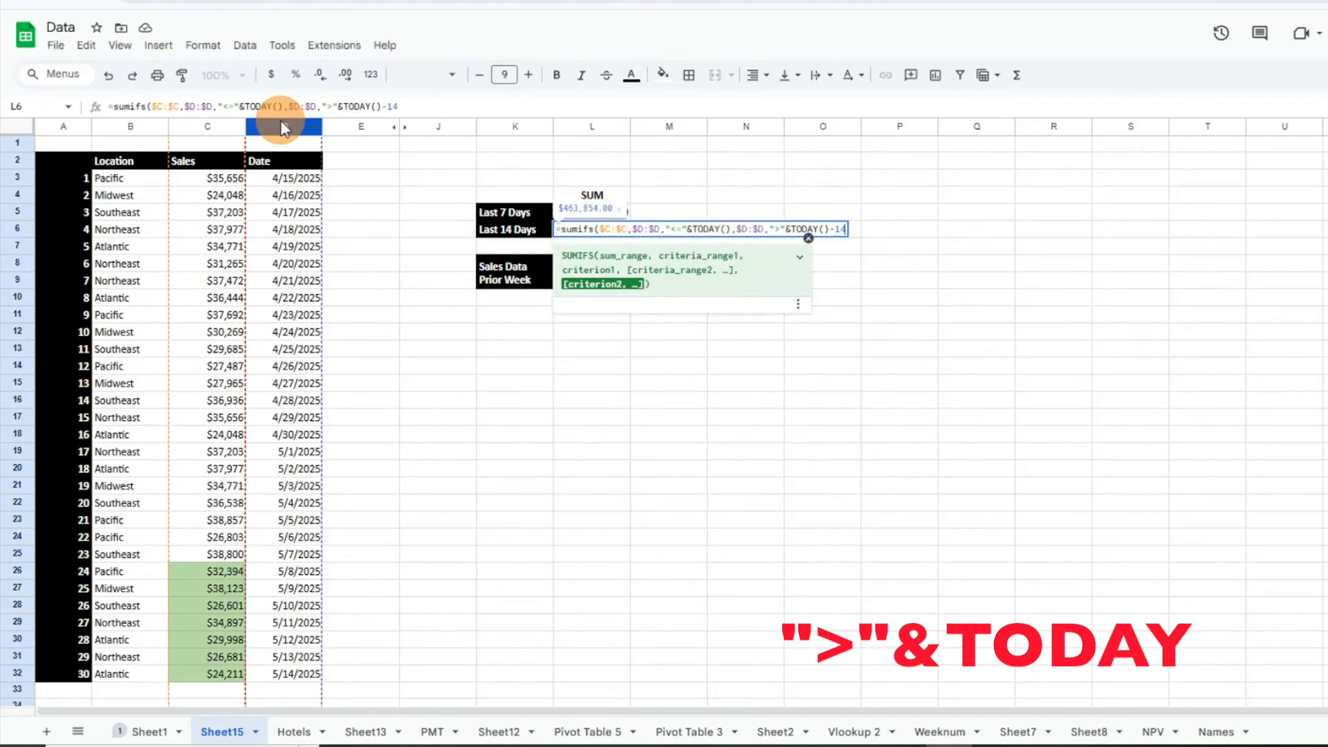
type(")")
key("Return")
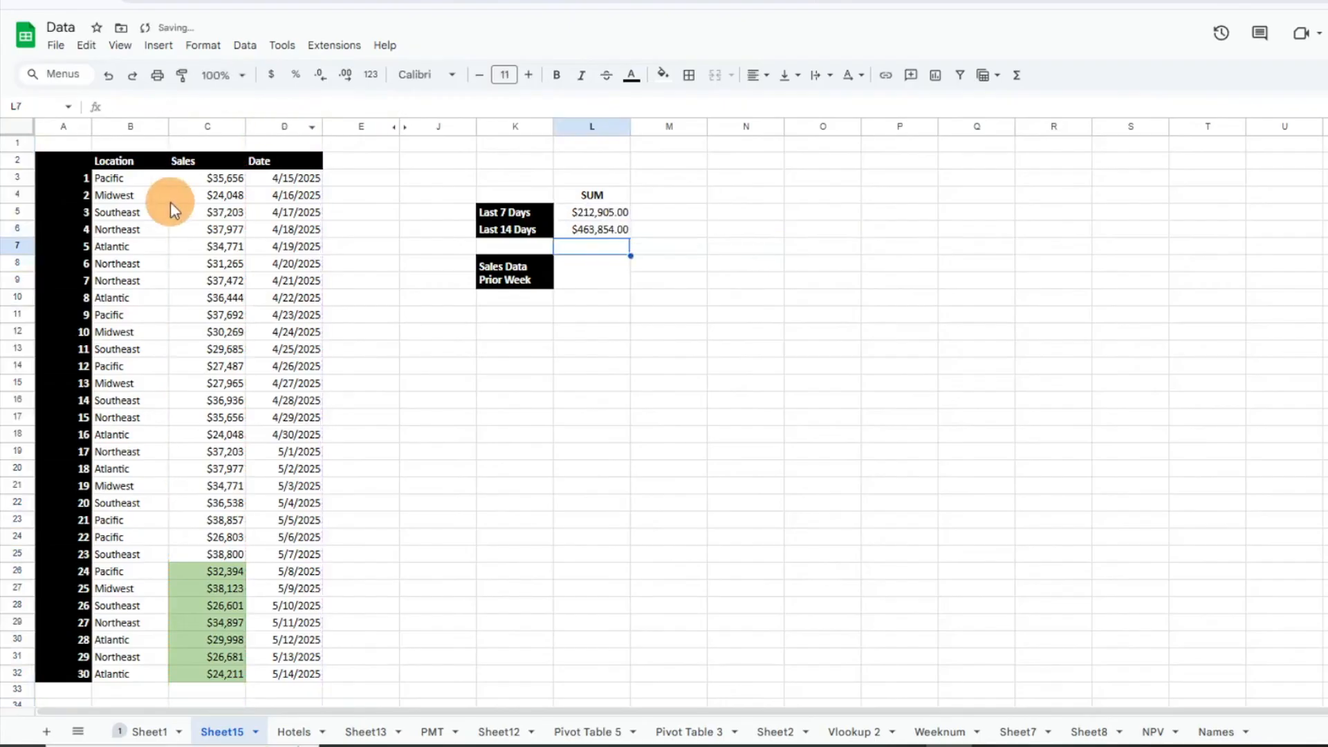
Step: Fill the prior week's sales cells C19:C25 with light yellow
left_click(235, 552)
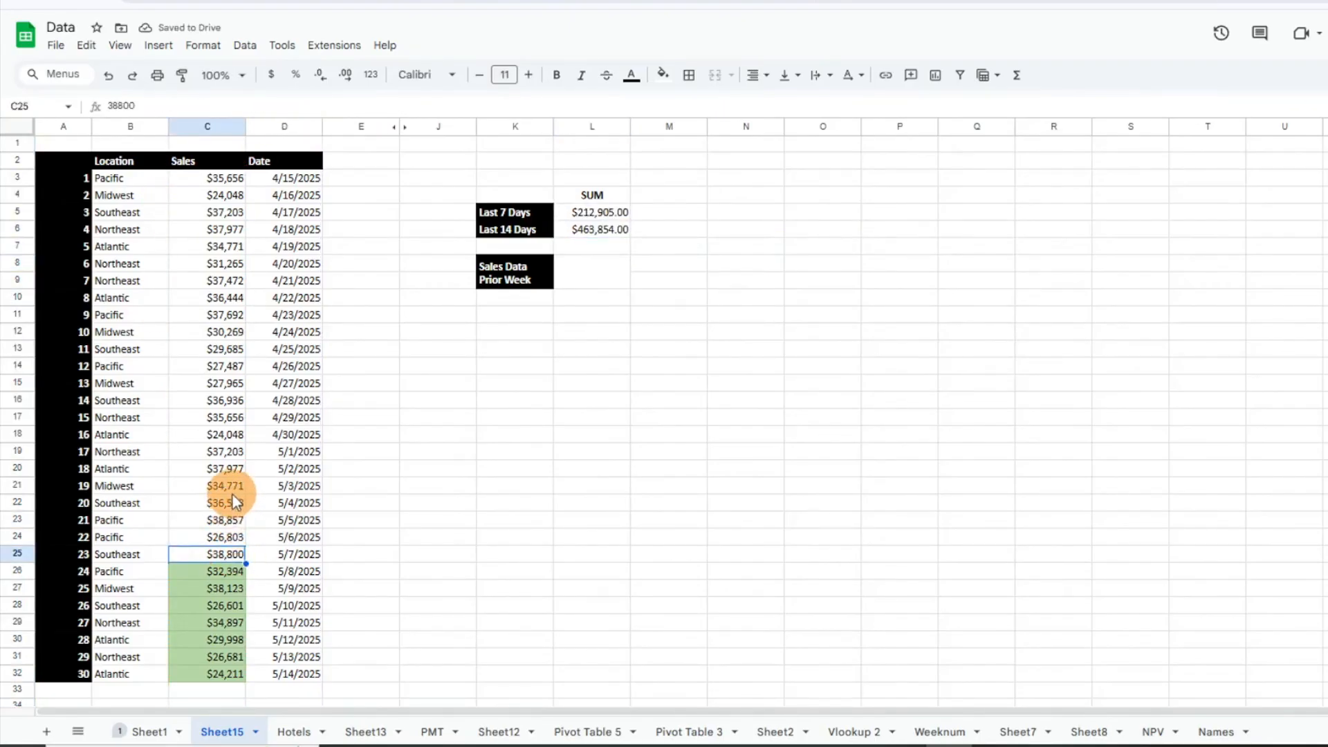
left_click(229, 452, "shift")
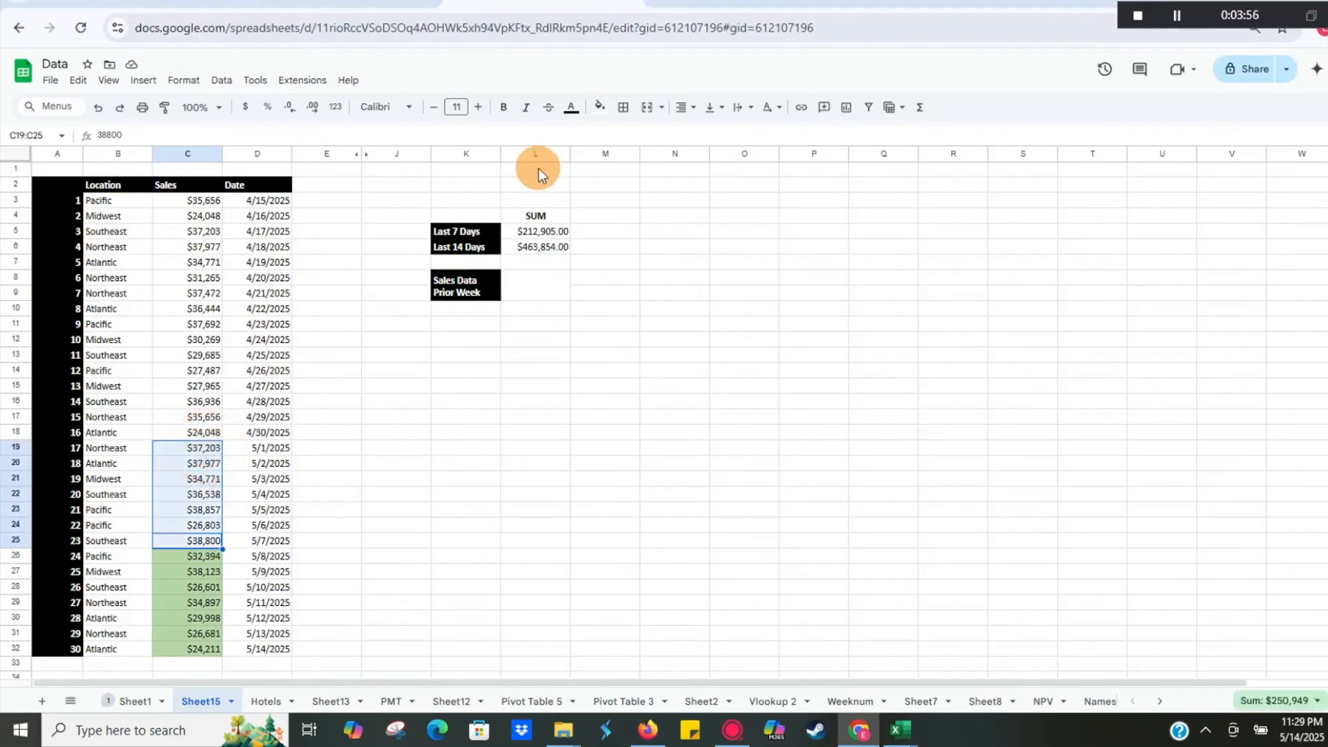
left_click(600, 107)
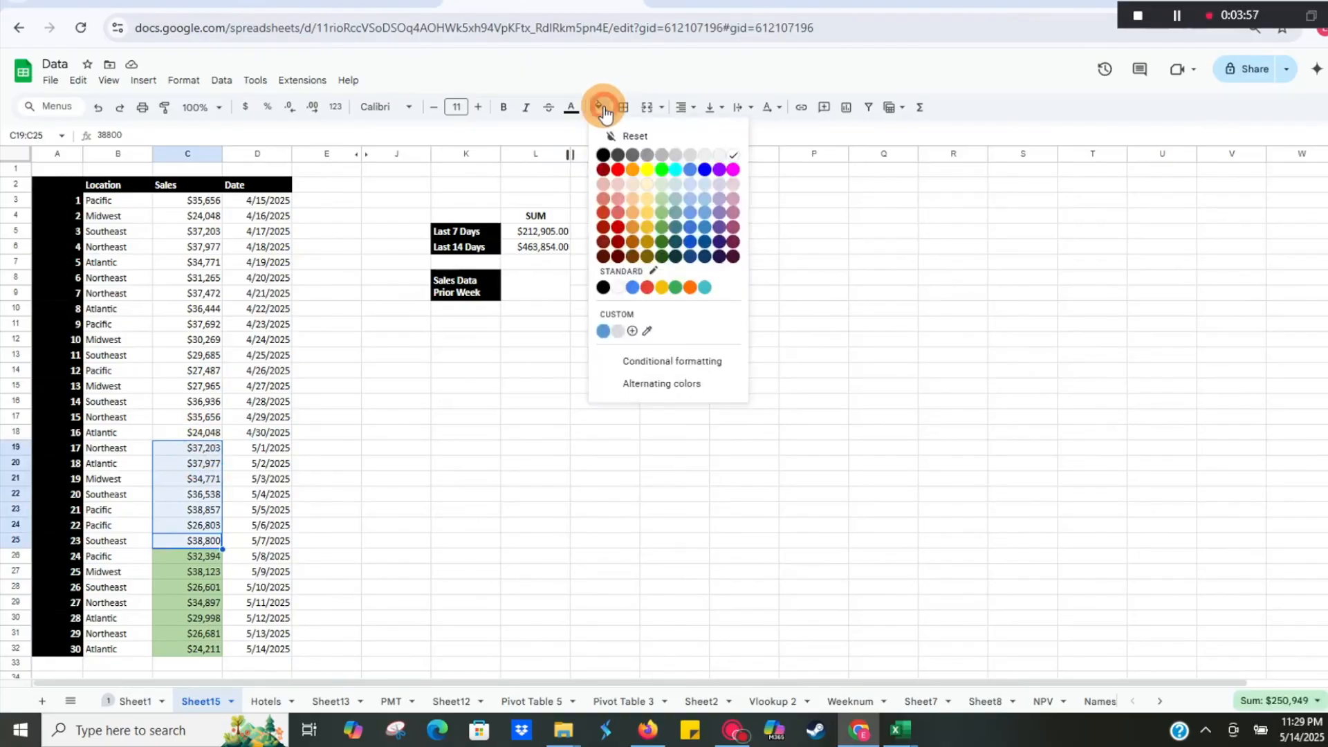
left_click(651, 200)
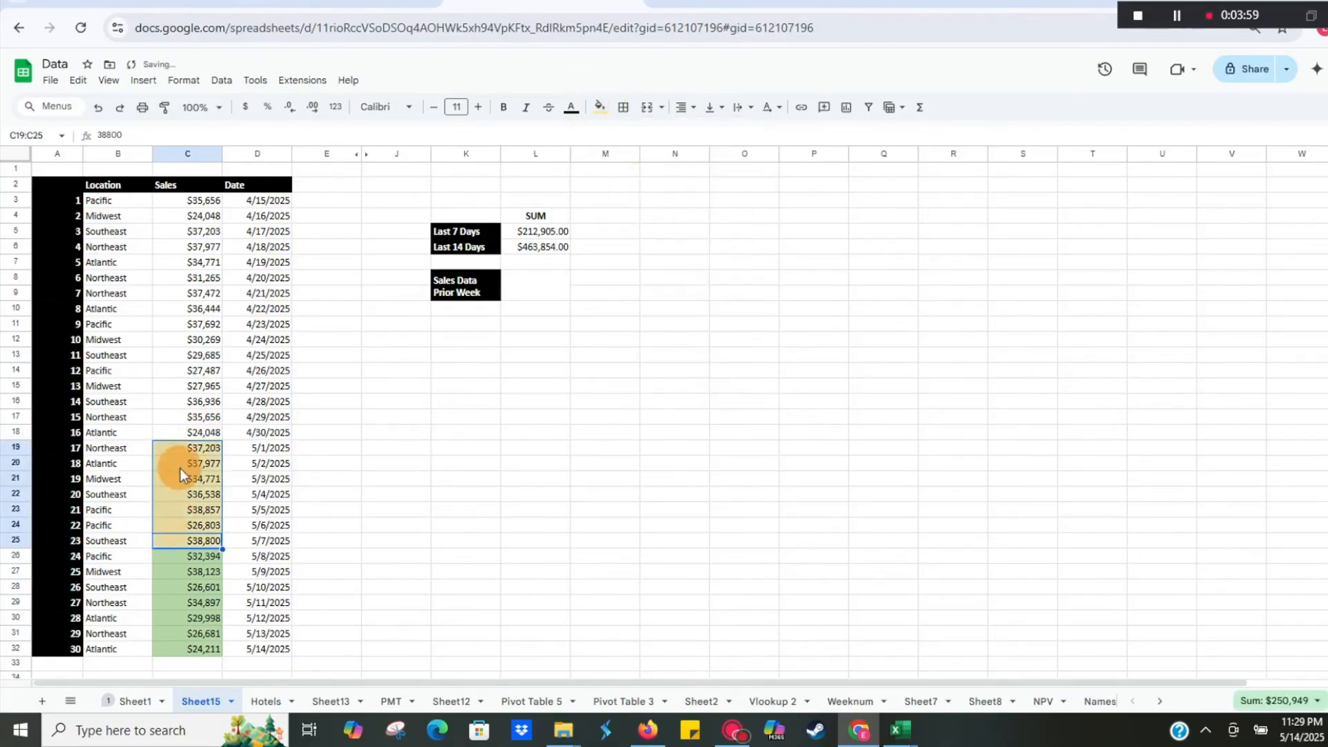
Step: Review the last 14 days' sales range C19:C32 and the prior week's range C19:C25
left_click(182, 452)
key("ctrl+shift+Down")
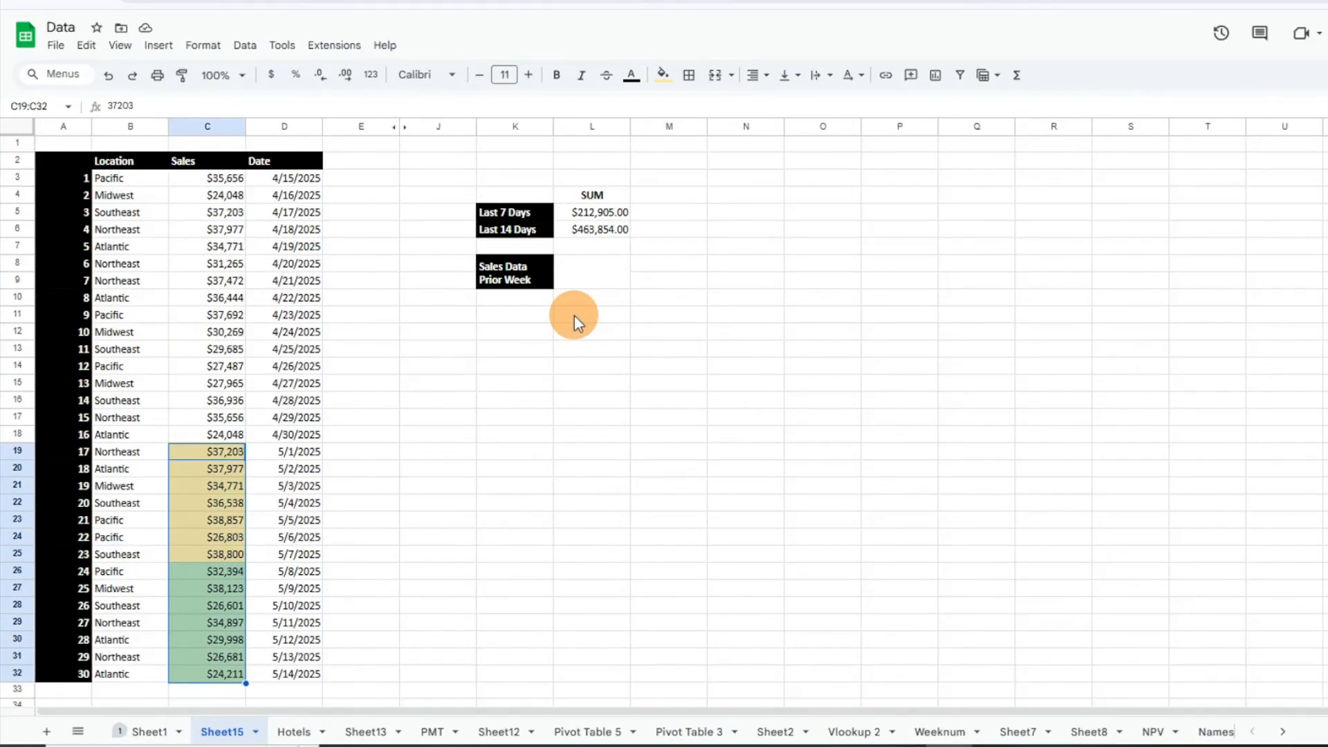
left_click(591, 270)
left_click_drag(215, 552, 219, 457)
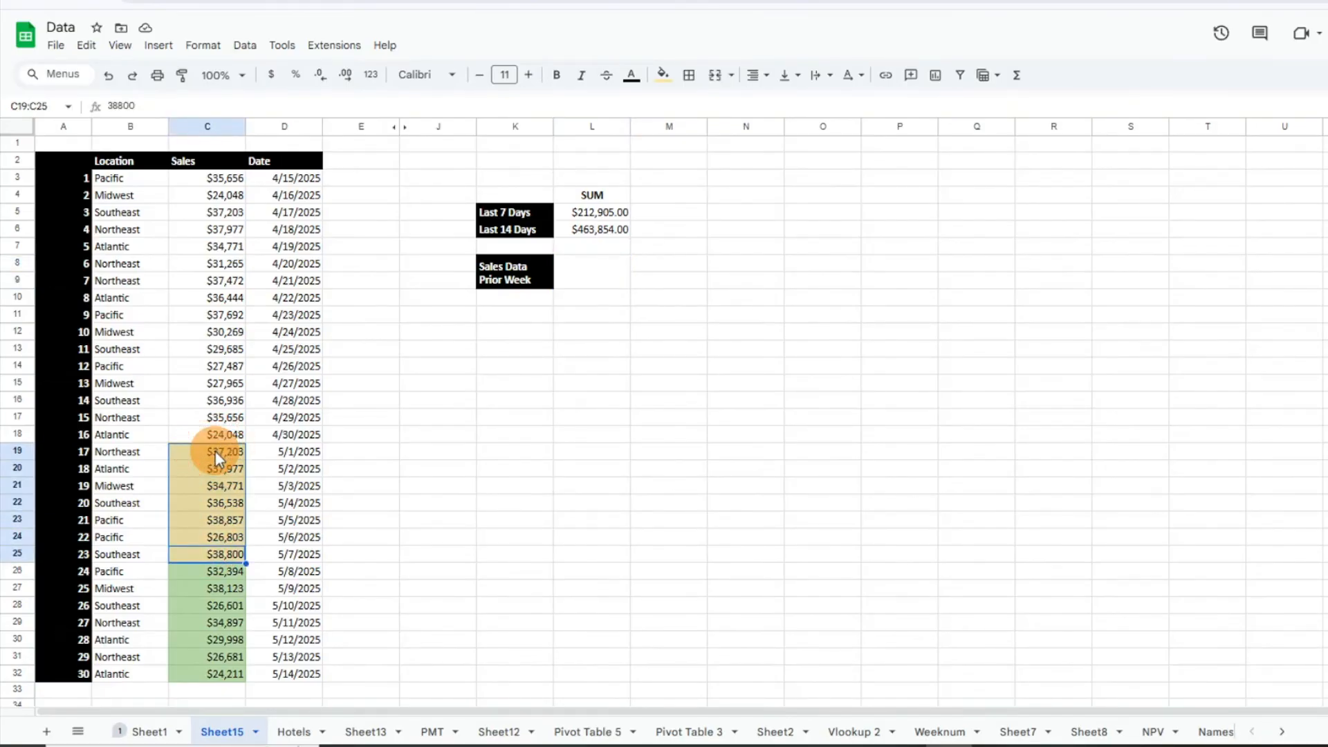
Step: Start a SUMIFS formula in merged cell L8:L9 for Sales Data Prior Week, with absolute Sales column $C:$C as the sum range
left_click(588, 285)
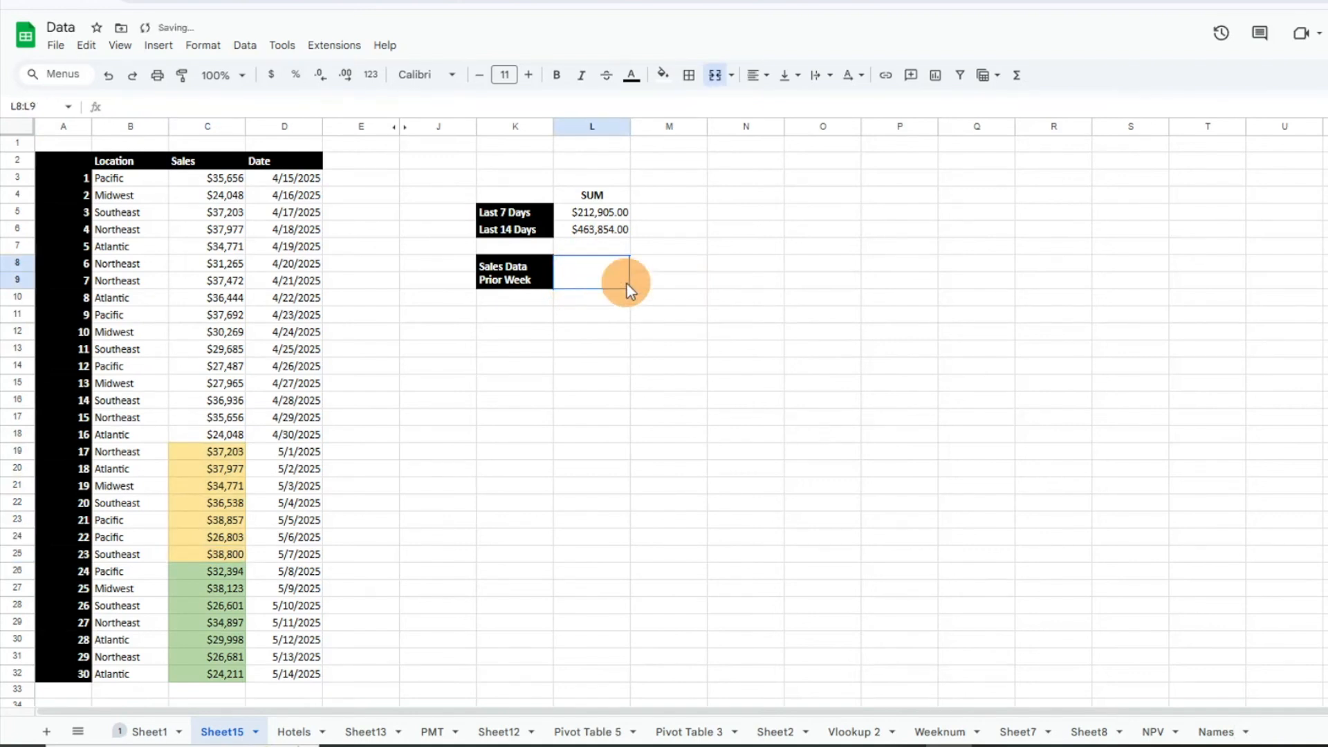
type("=sumifs(")
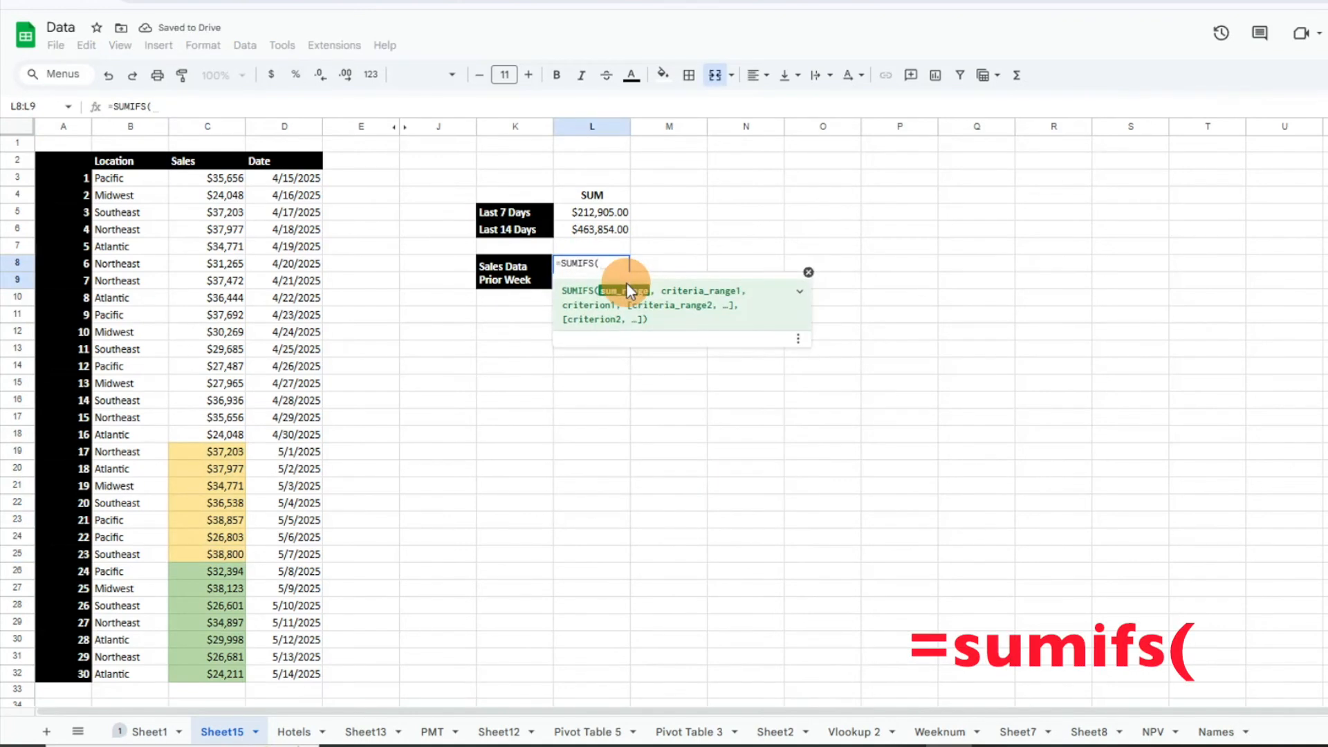
left_click(203, 131)
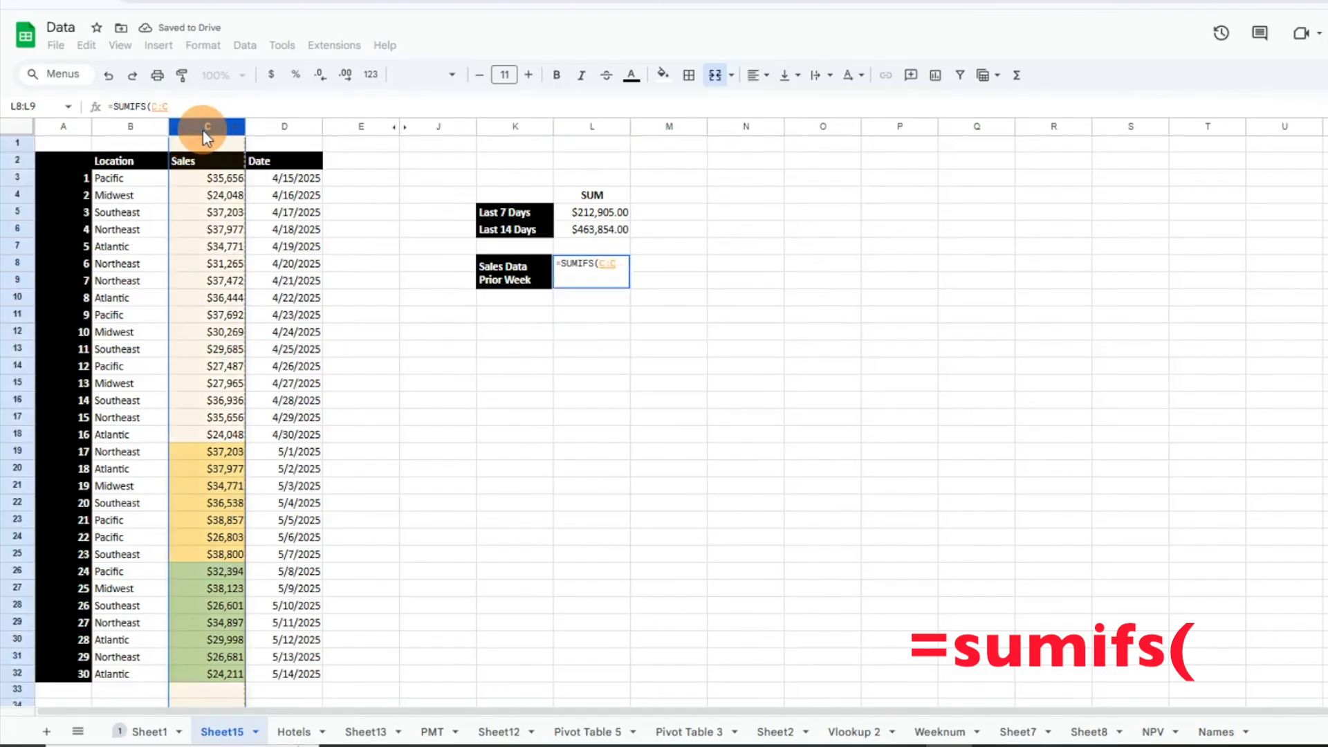
key("F4")
type(",")
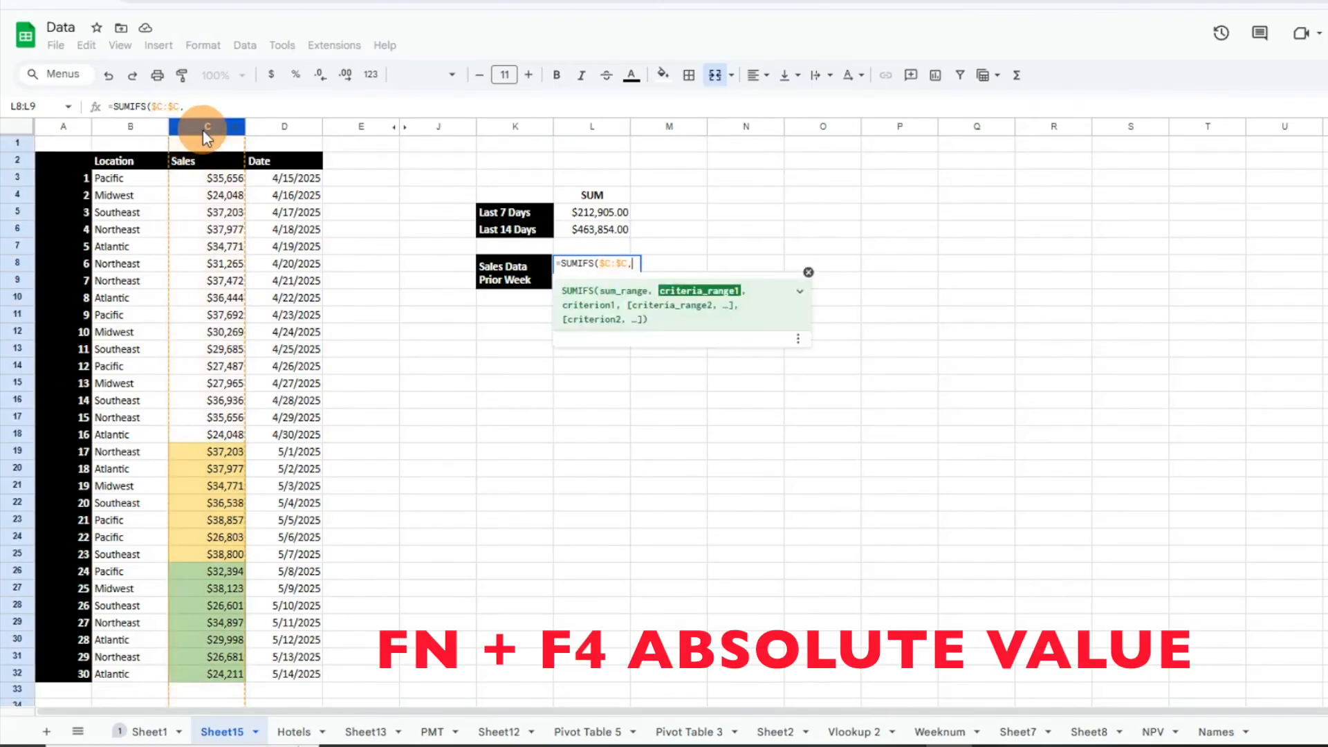
Step: Add the first criterion to the prior week formula: absolute Date column $D:$D with "<="&TODAY()-7
left_click(264, 128)
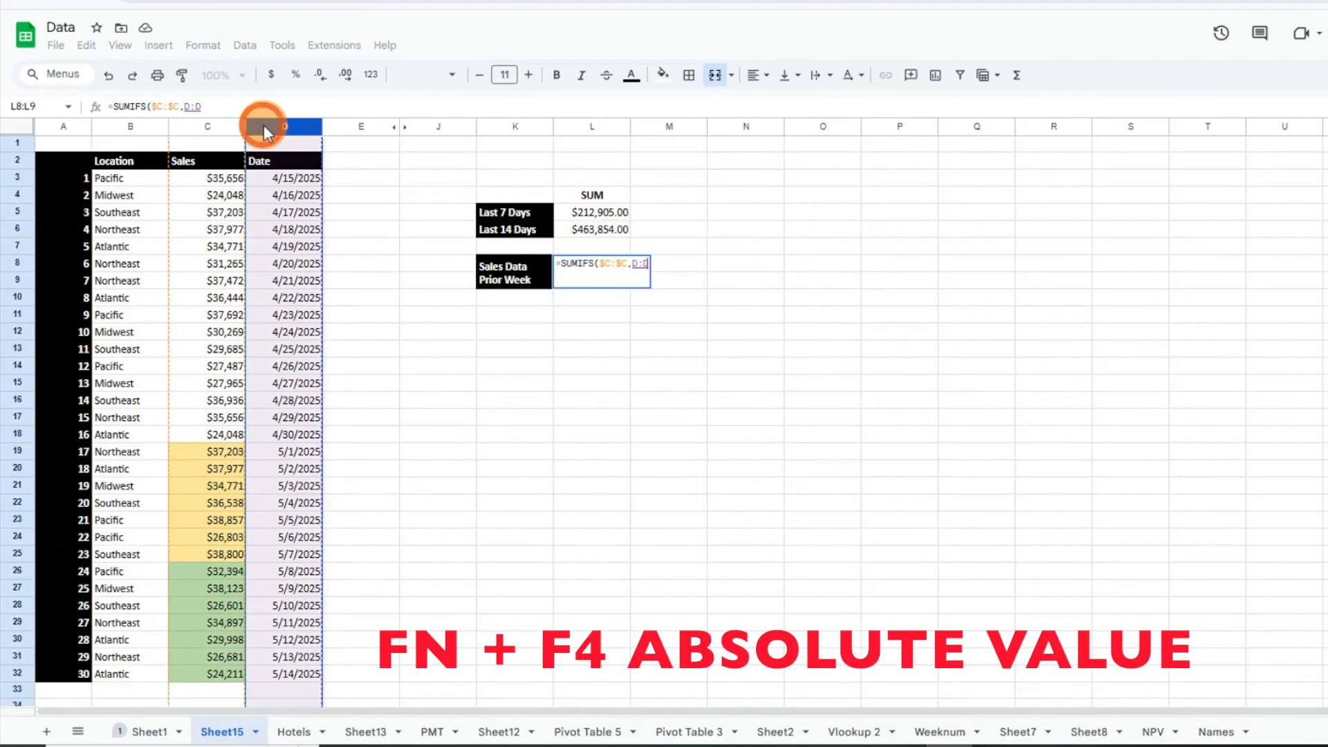
key("F4")
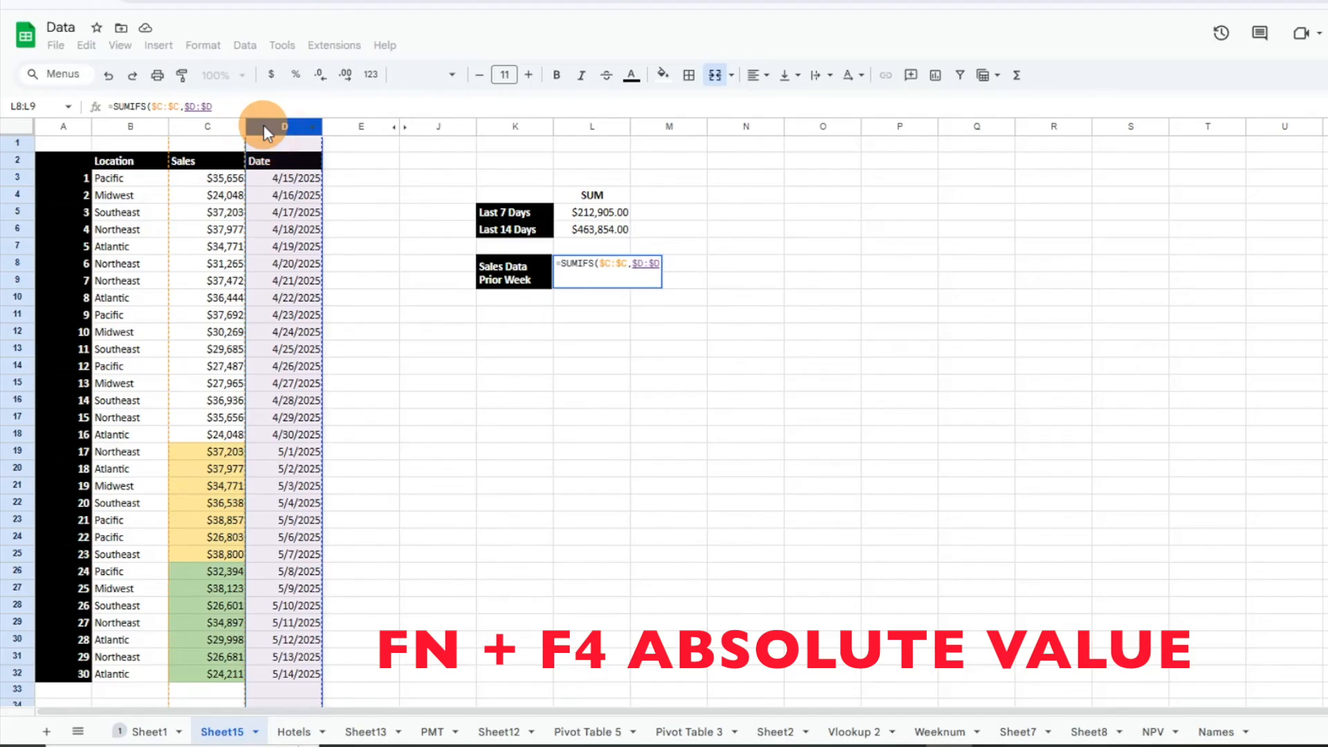
type(",")
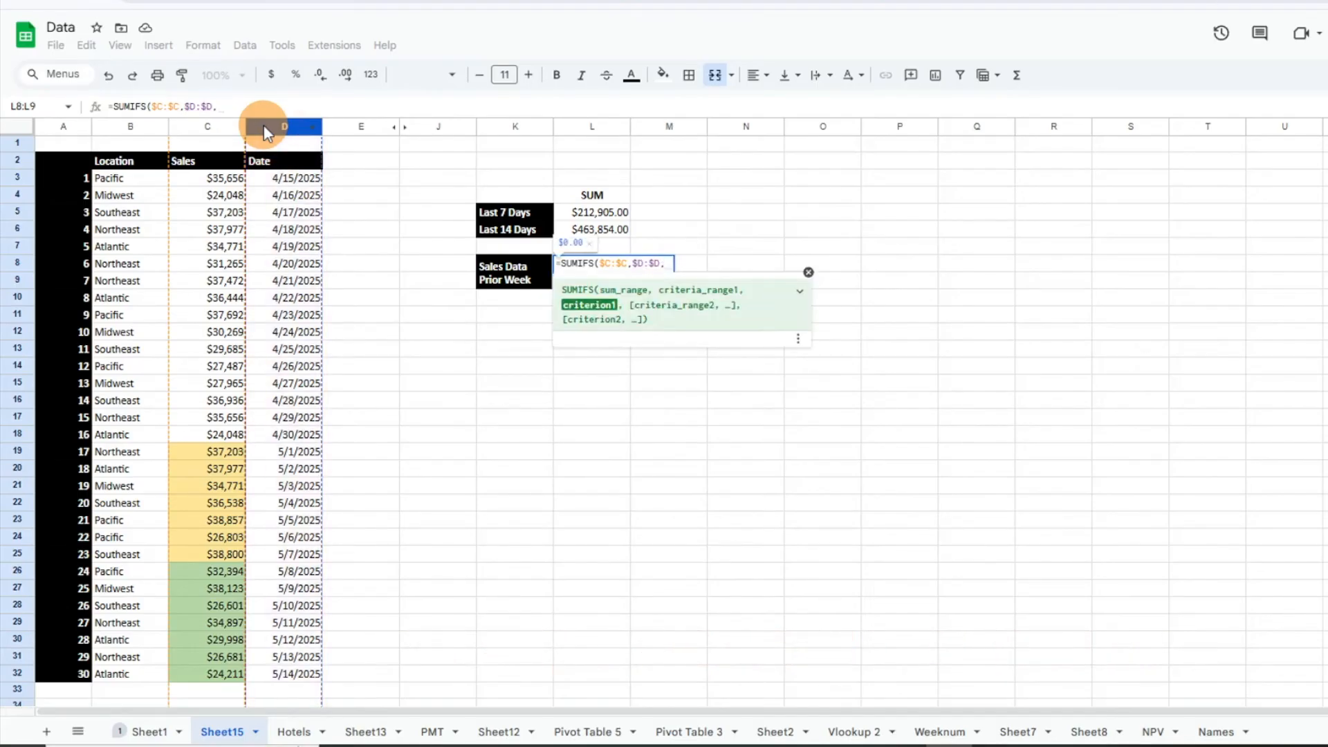
type("\"")
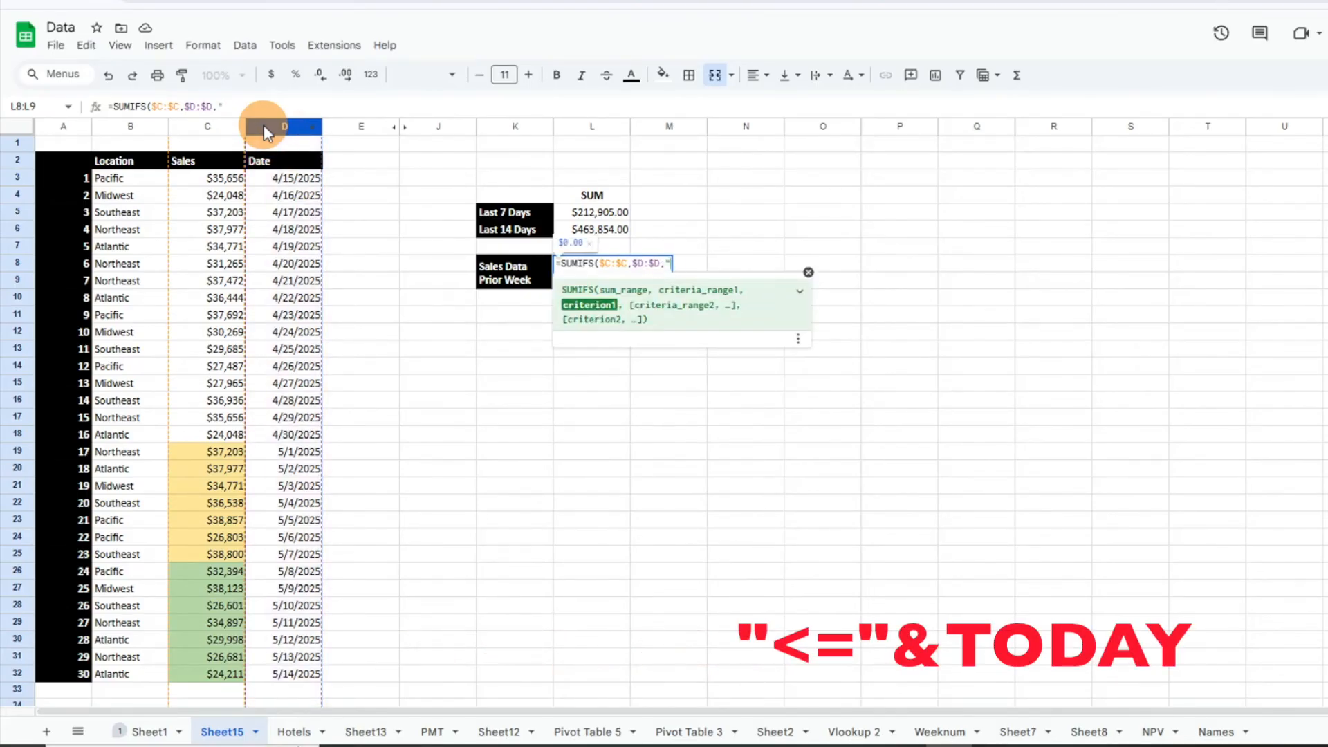
type("<=\"&TODAY(")
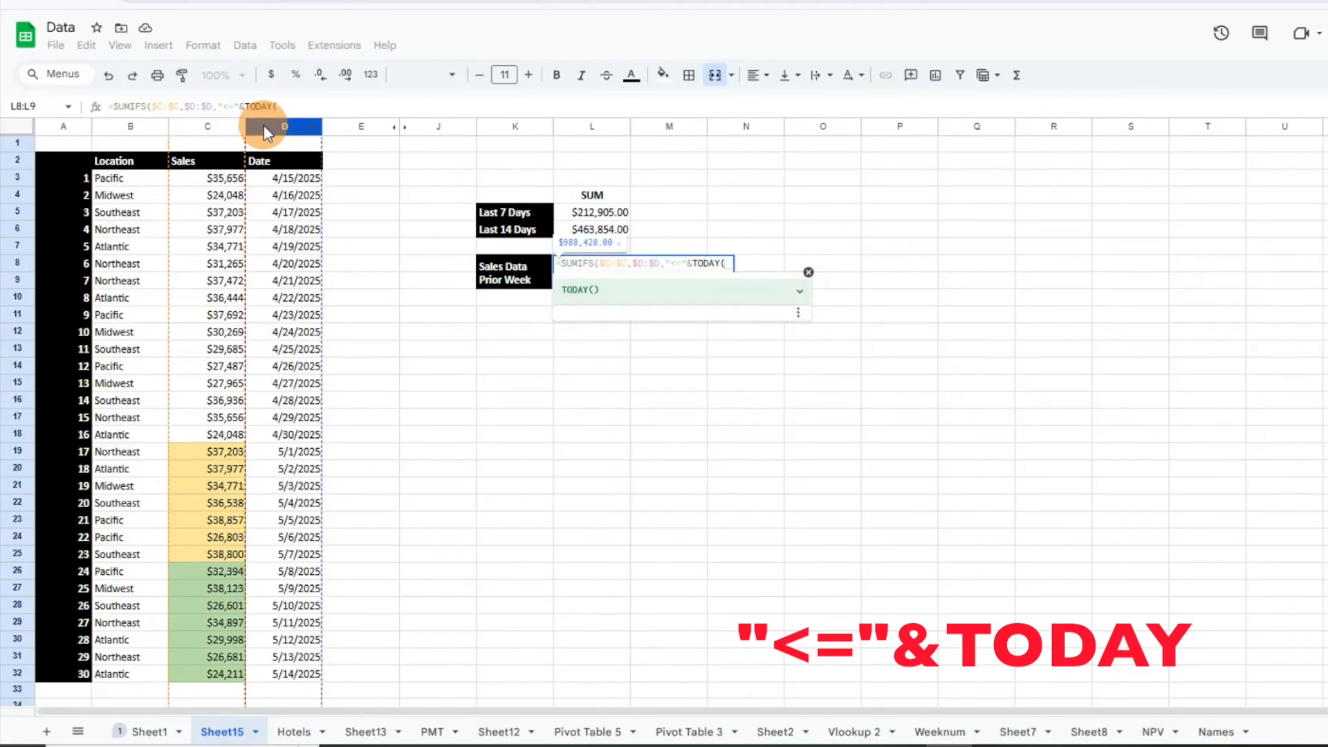
type(")-")
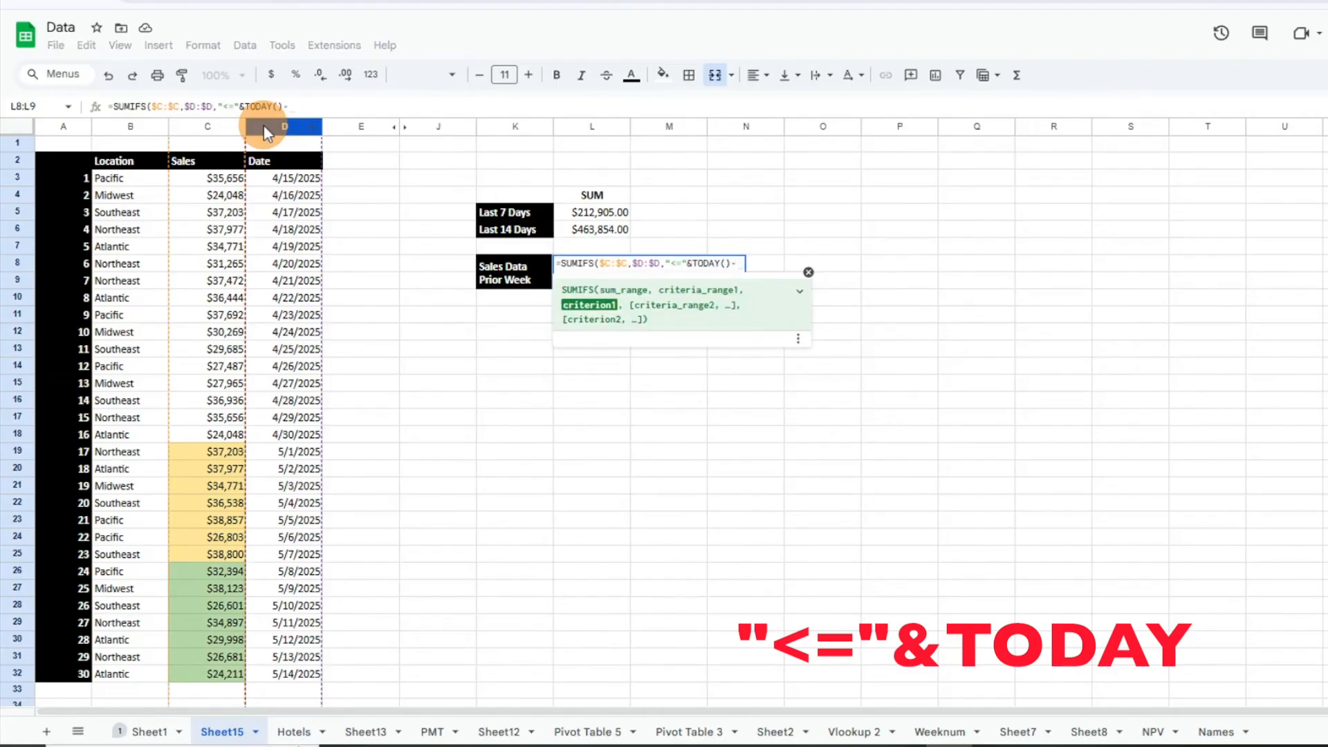
type("7")
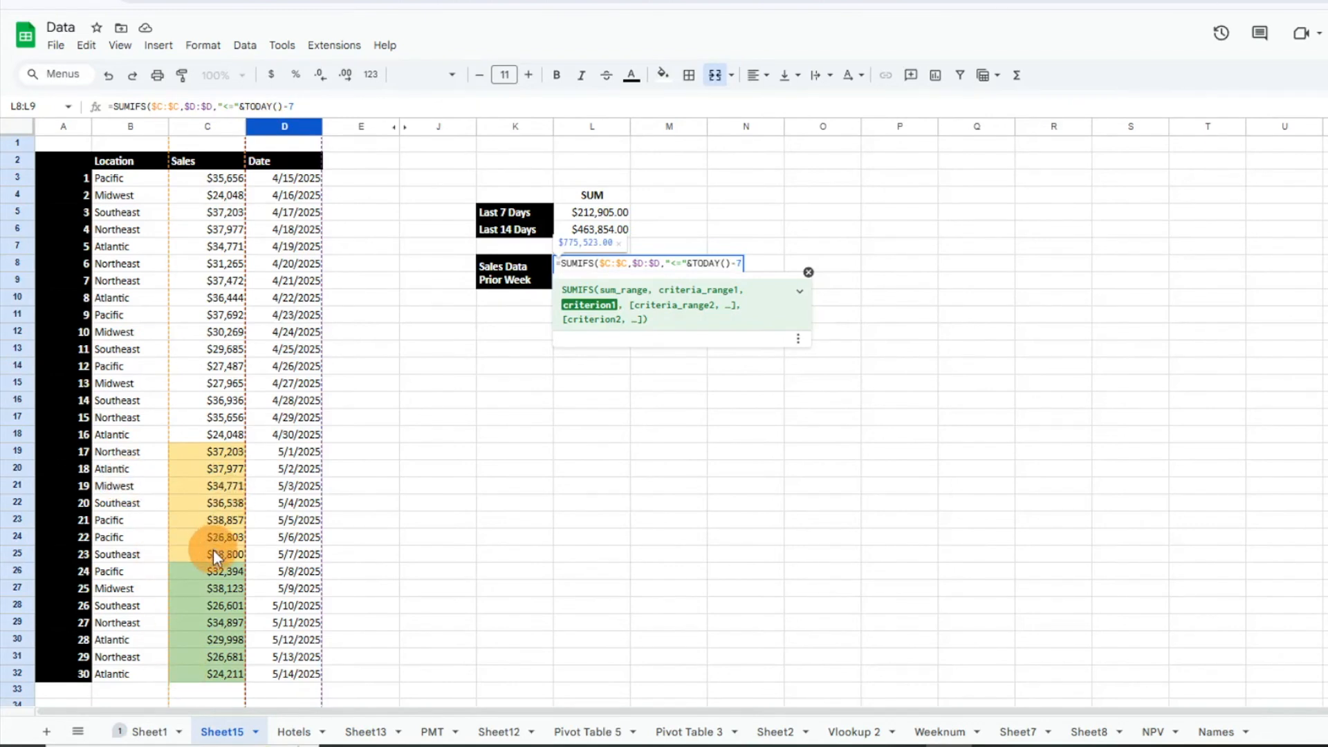
type(",")
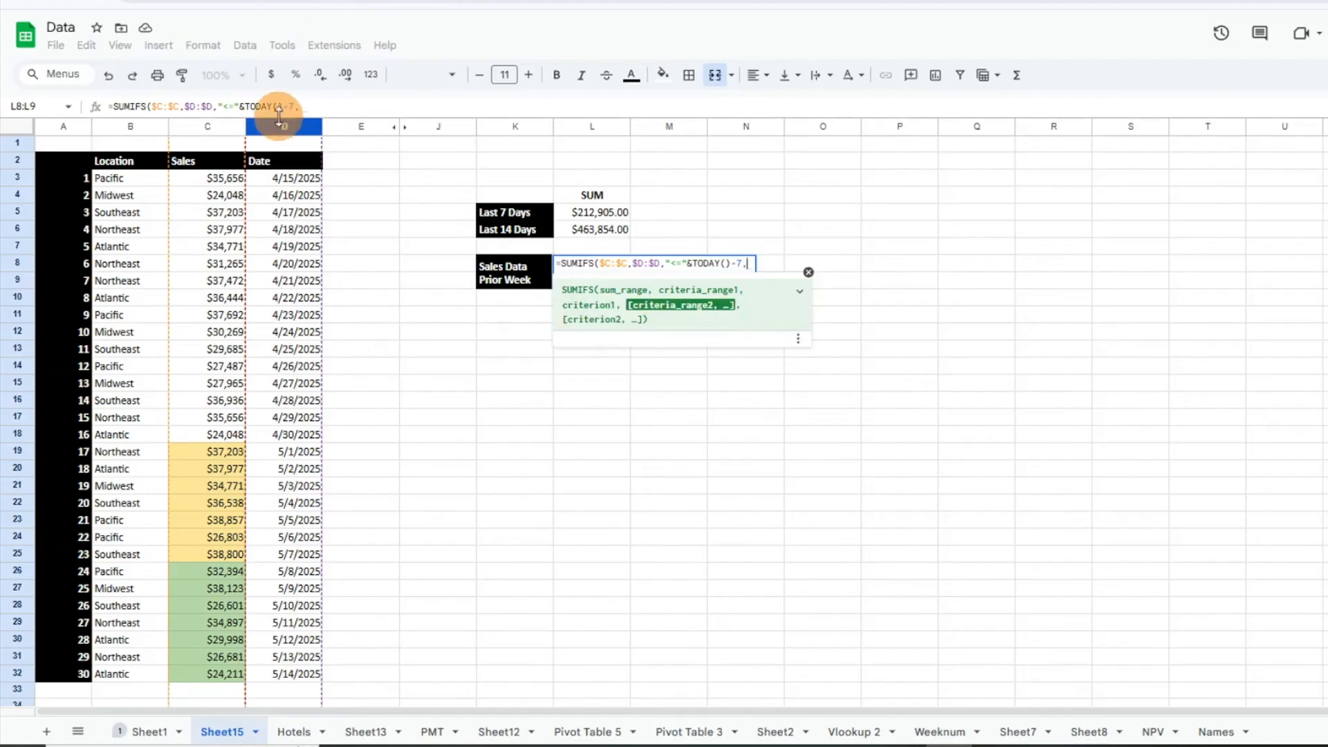
Step: Complete the prior week formula with a second criterion: absolute Date column $D:$D with ">"&TODAY()-14
left_click(280, 122)
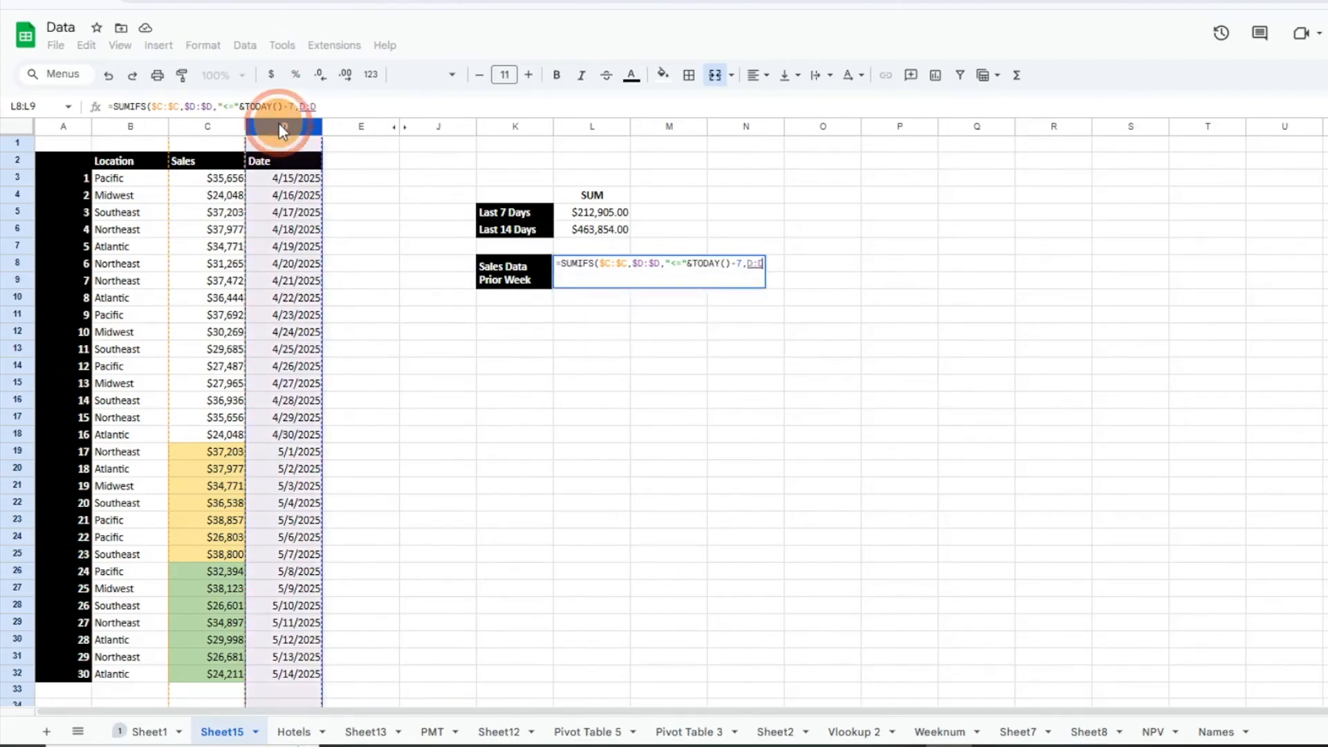
key("F4")
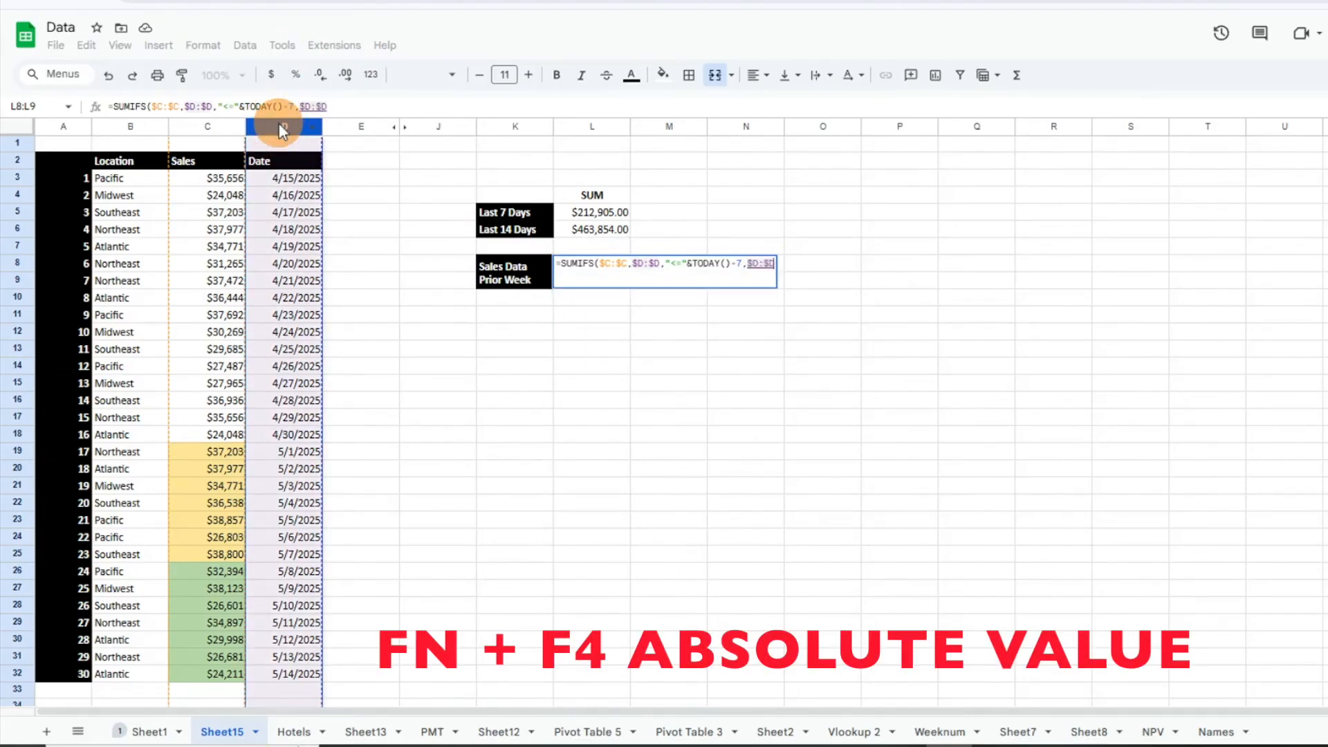
type(",\">")
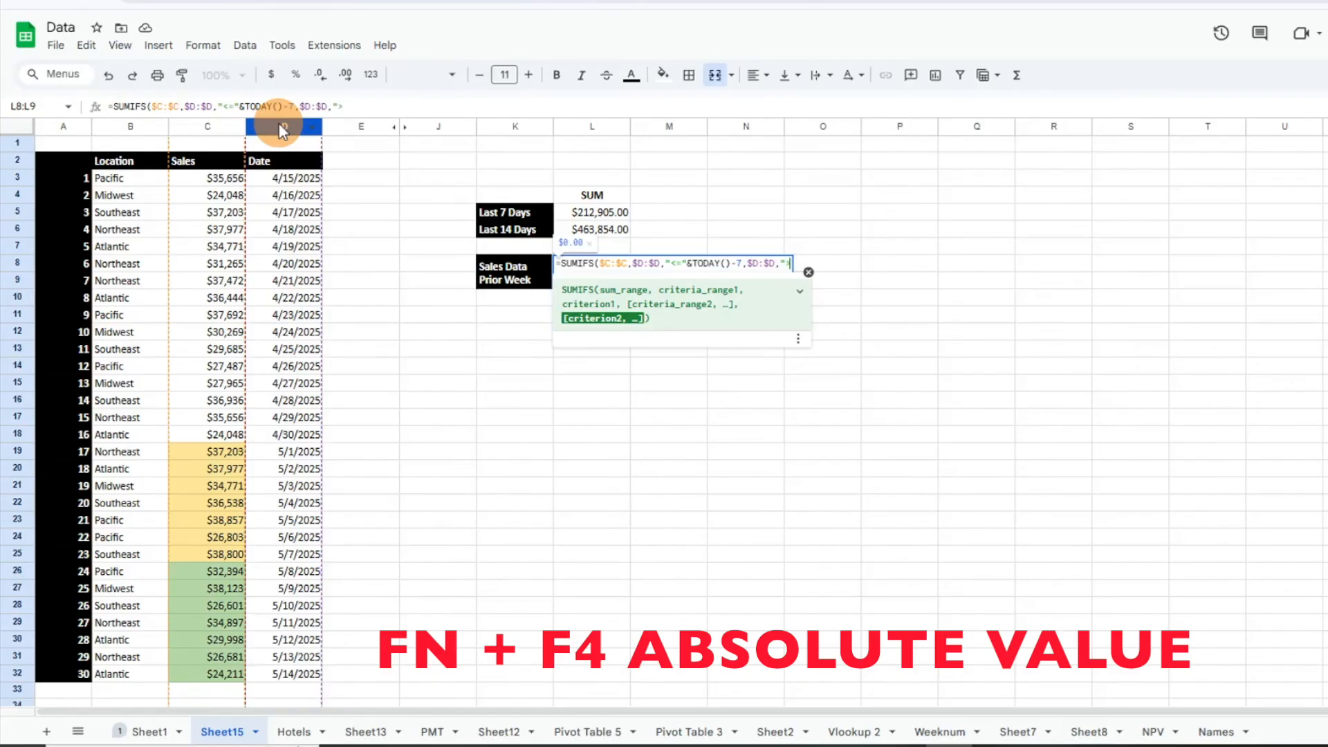
type("\"&TODAY(")
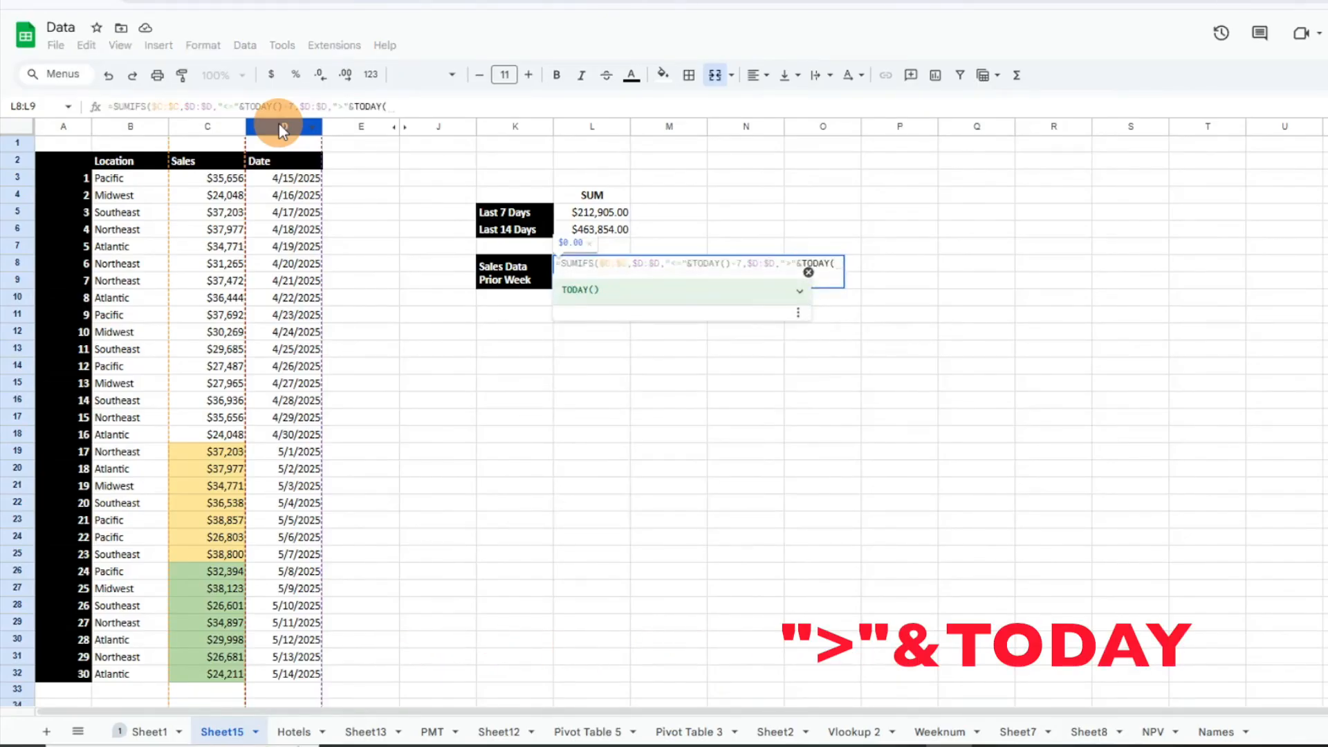
type(")")
type("-14")
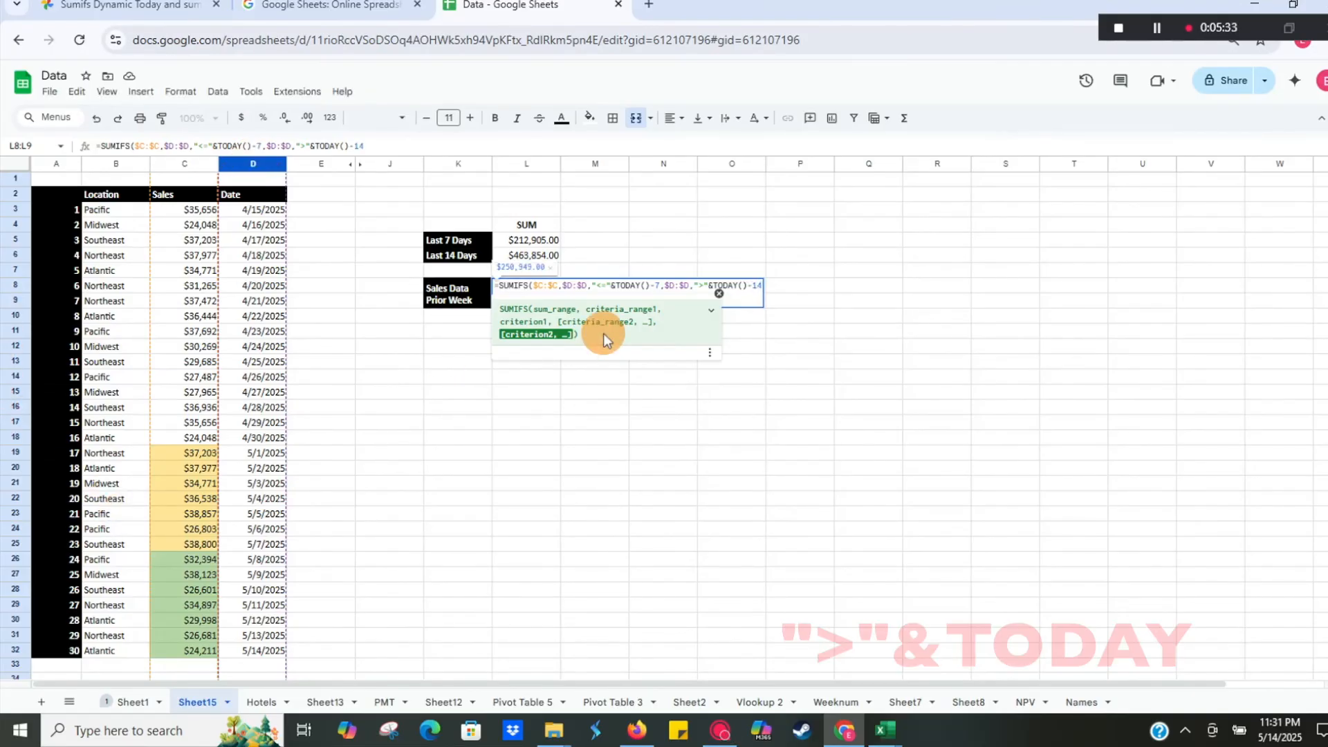
type(")")
key("Return")
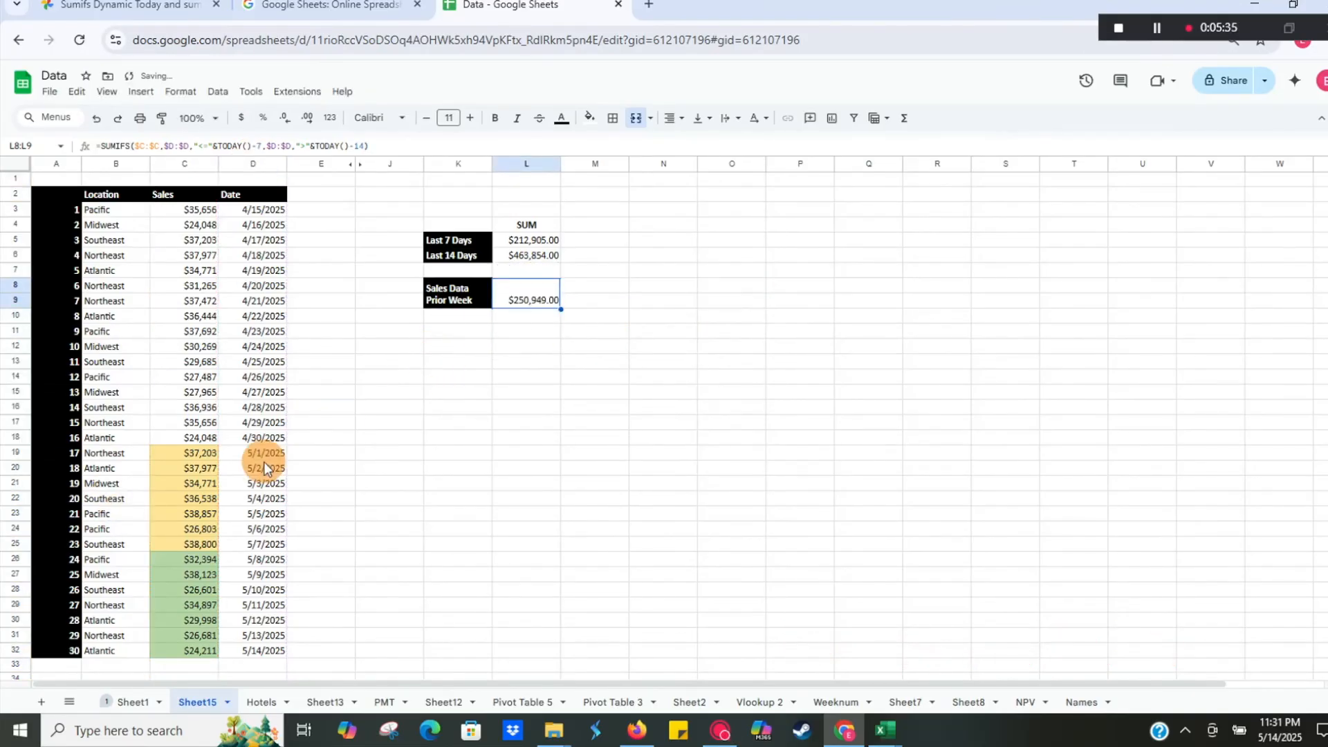
Step: Check the prior week's sales range C19:C25 and the date formula in D31
left_click_drag(213, 454, 200, 545)
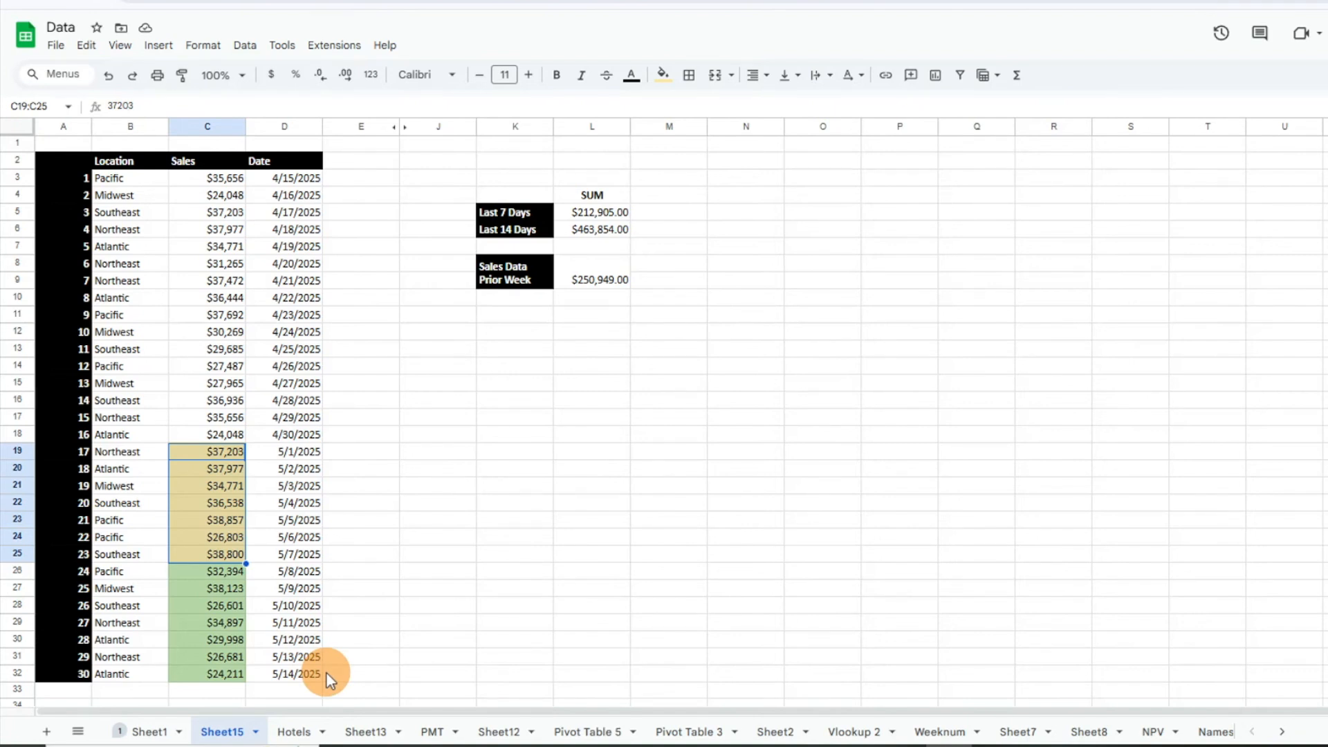
left_click(289, 653)
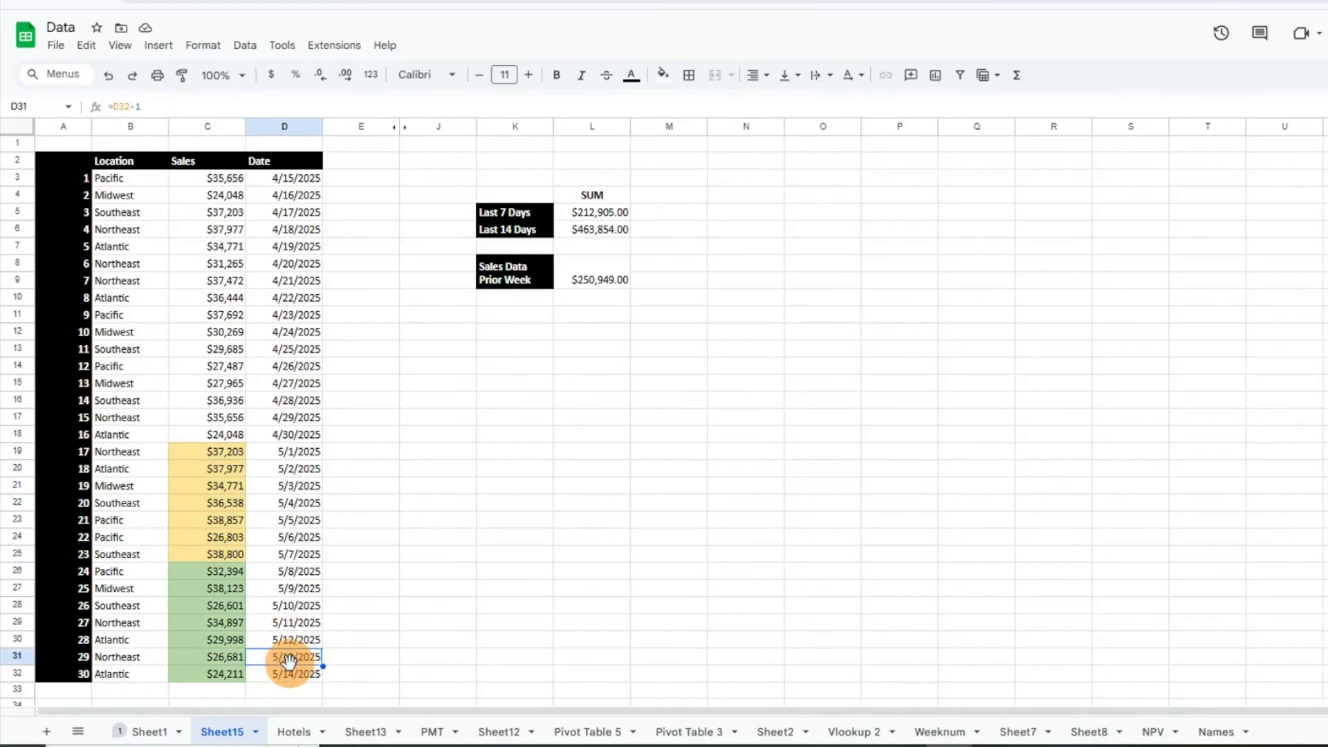
Step: Shift the sales dates back two days by changing the last date in D32 to =TODAY()-2
left_click(291, 675)
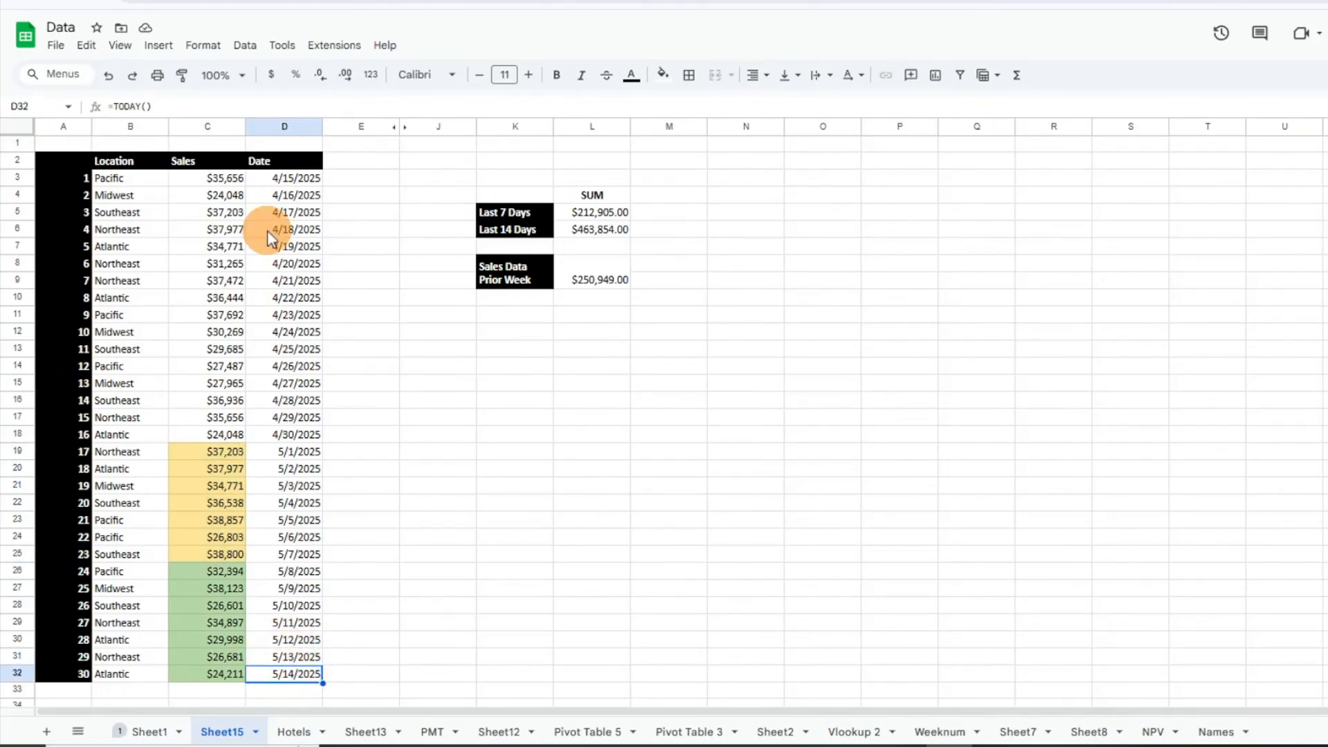
left_click(252, 102)
type("-2")
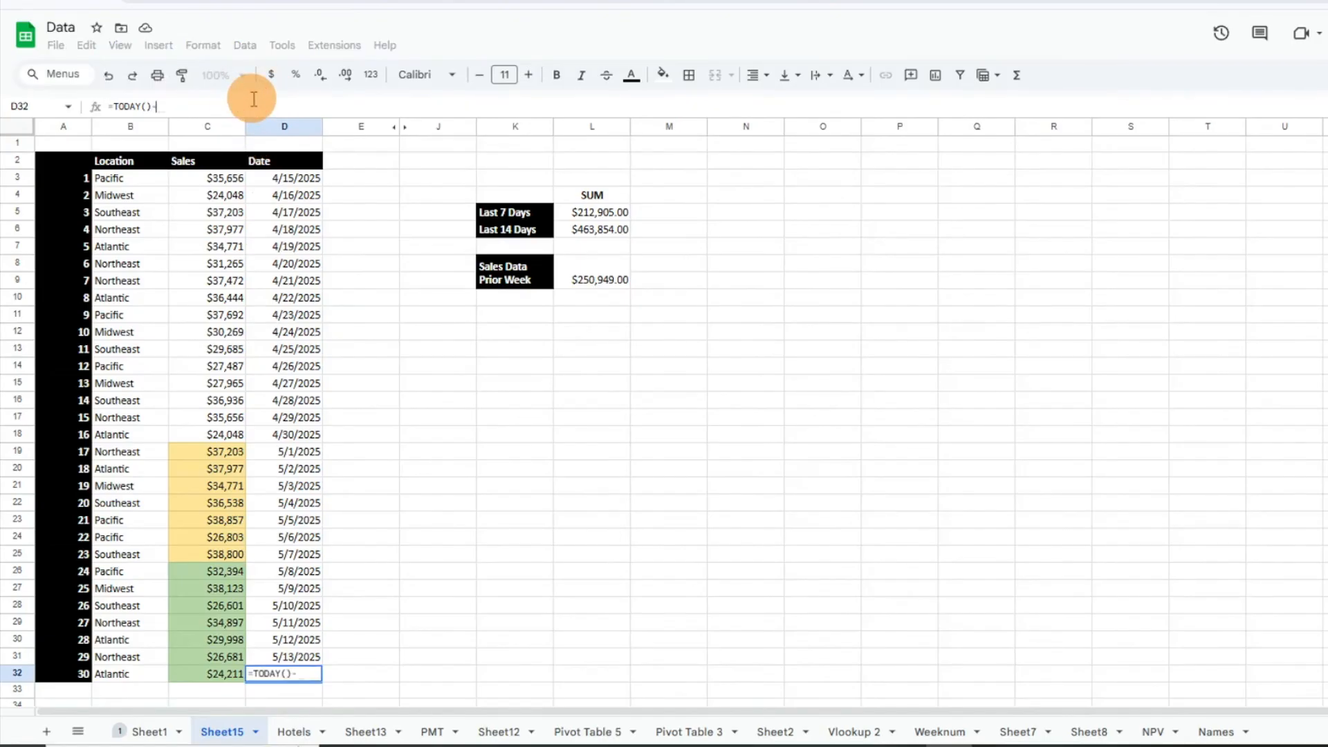
key("Return")
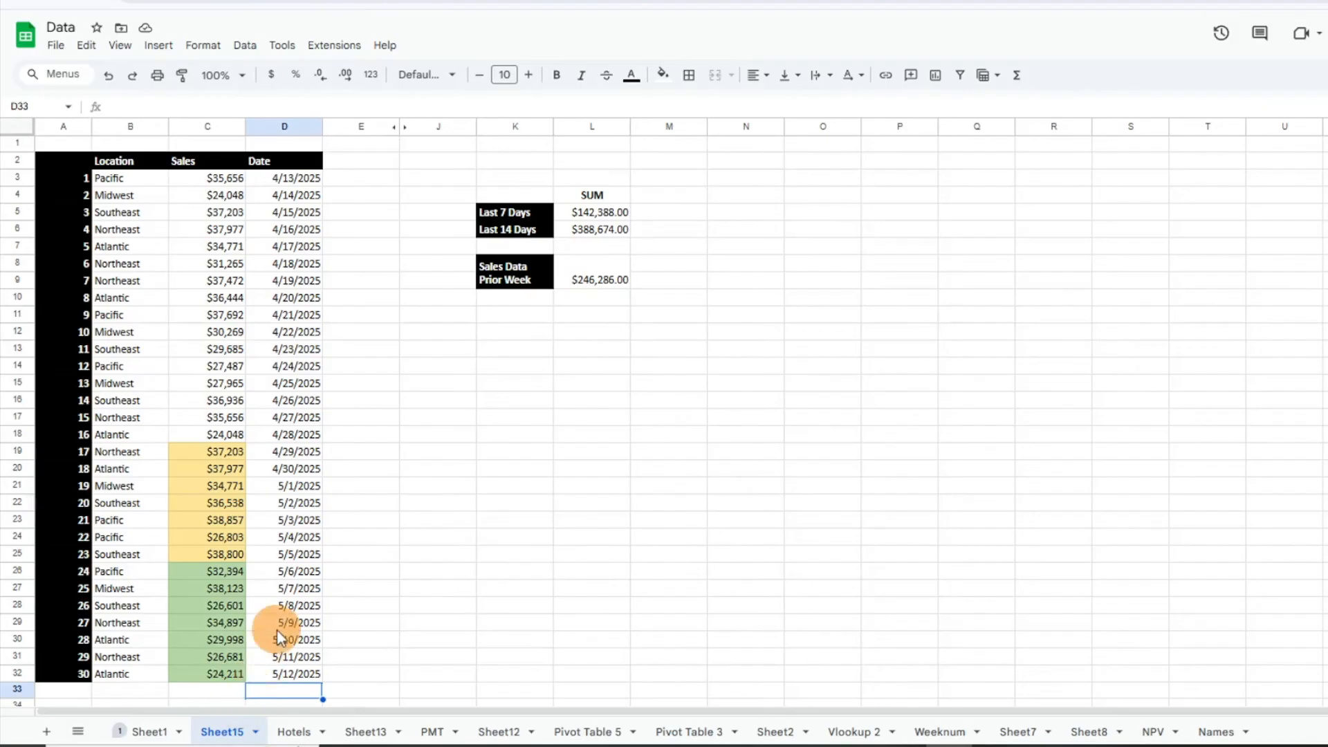
Step: Check the ranges for the shifted dates: last 7 days in C28:C34 and prior week in C21:C27
scroll(276, 631, "down", 2)
left_click(230, 627)
left_click_drag(229, 628, 227, 524)
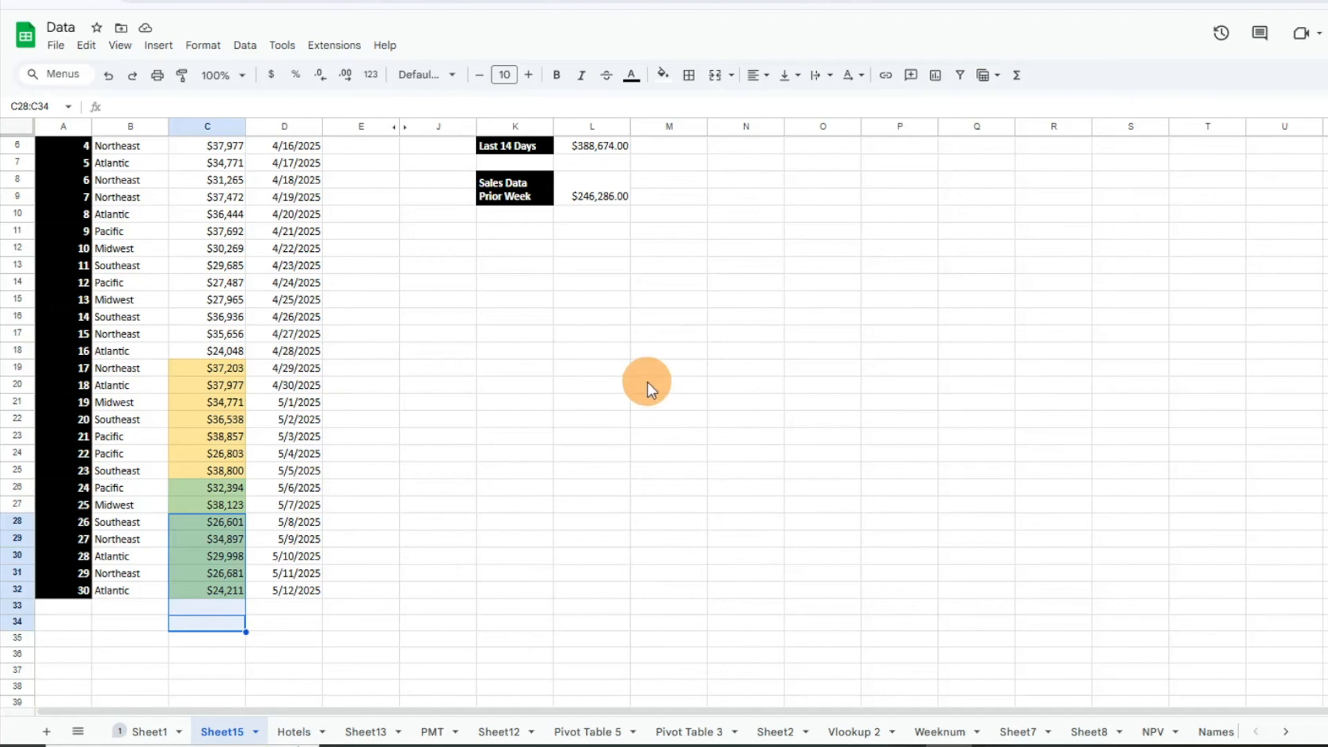
scroll(647, 384, "up", 2)
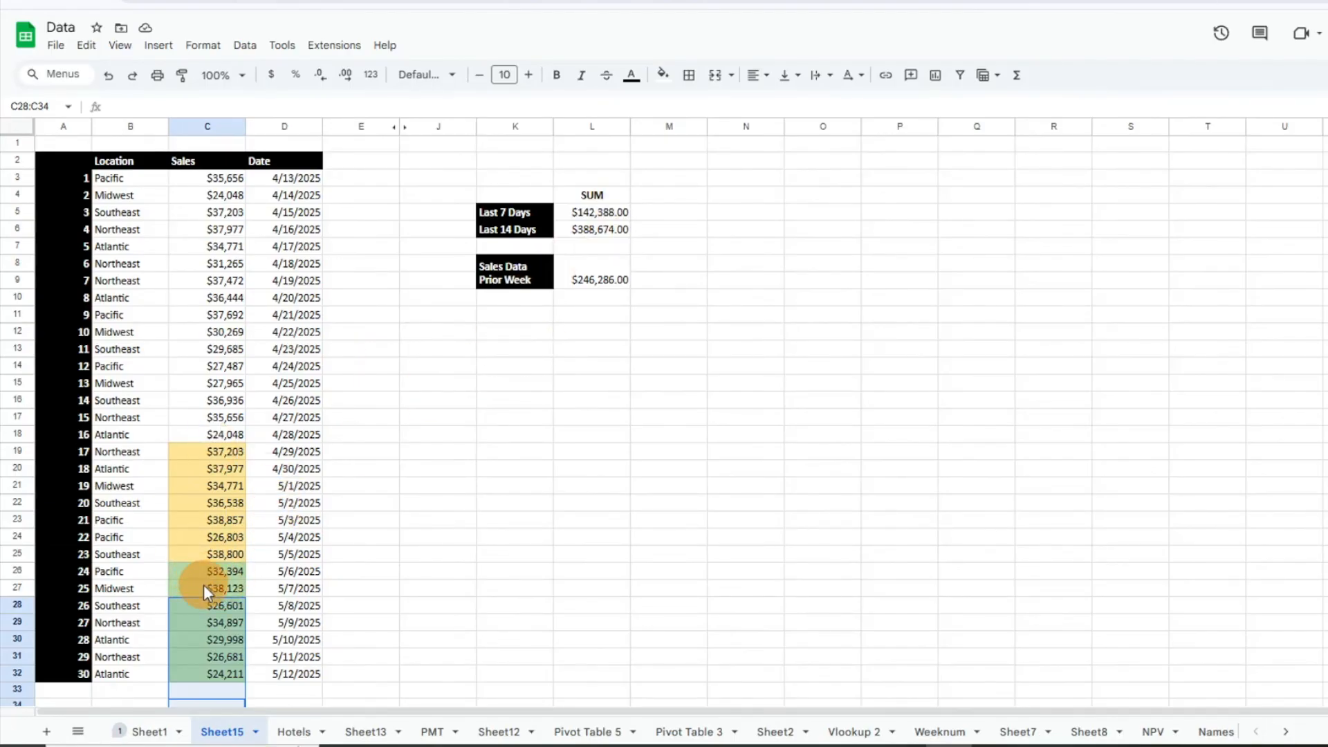
left_click_drag(203, 588, 209, 489)
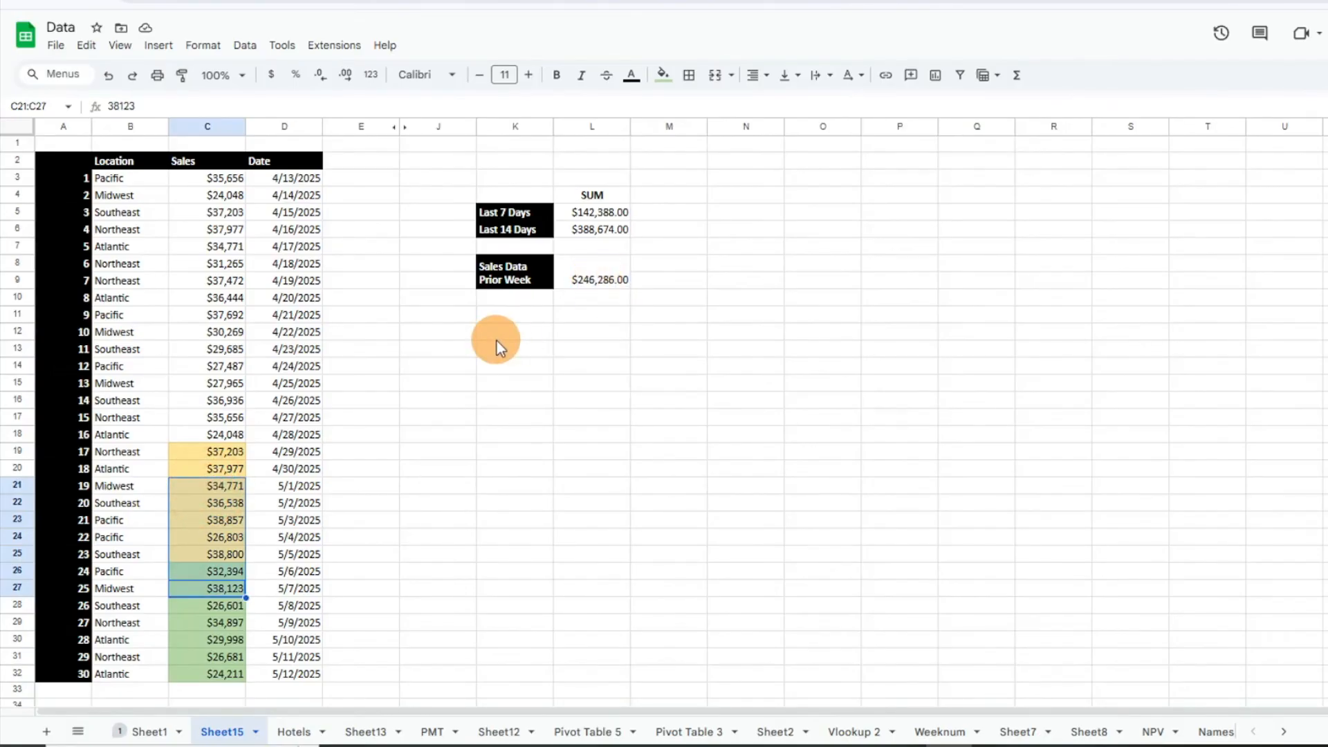
Step: Add a record in row 33: number 31, location Midwest, sales 25000 and date =D32+1
left_click(77, 692)
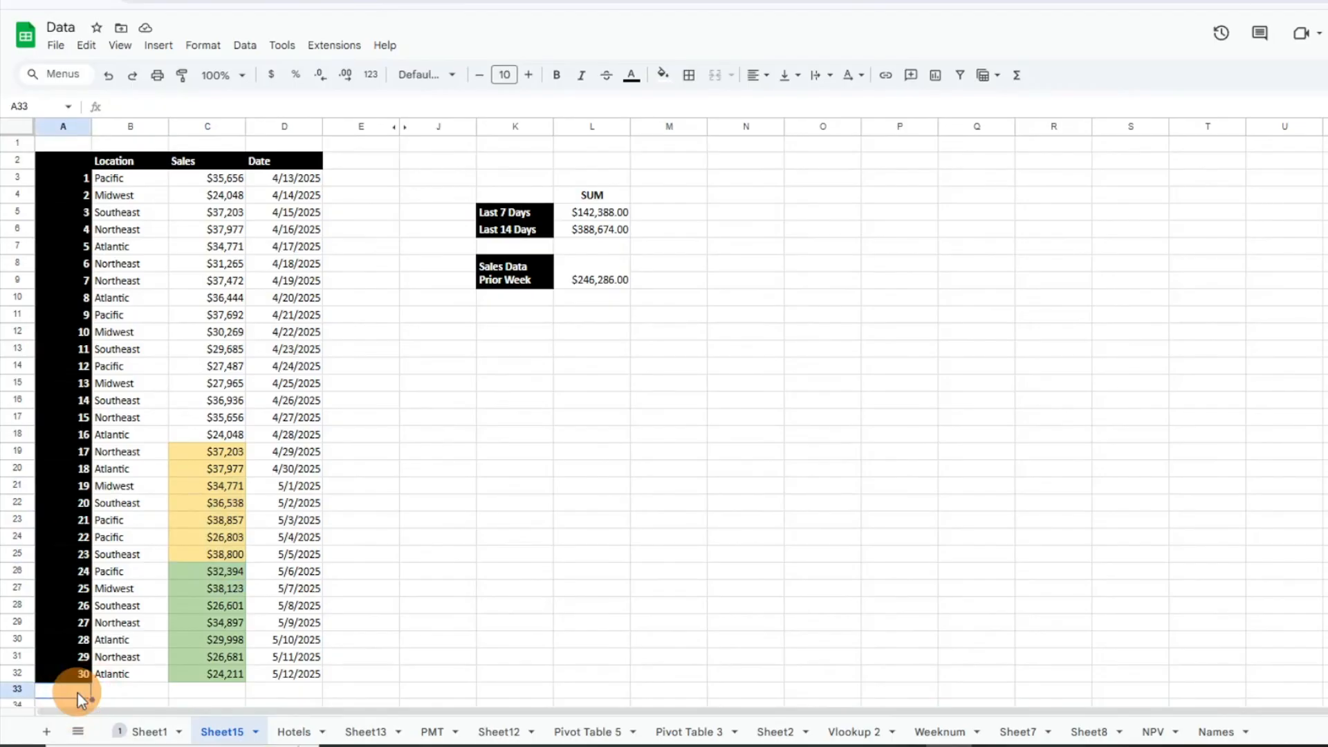
type("31")
key("Tab")
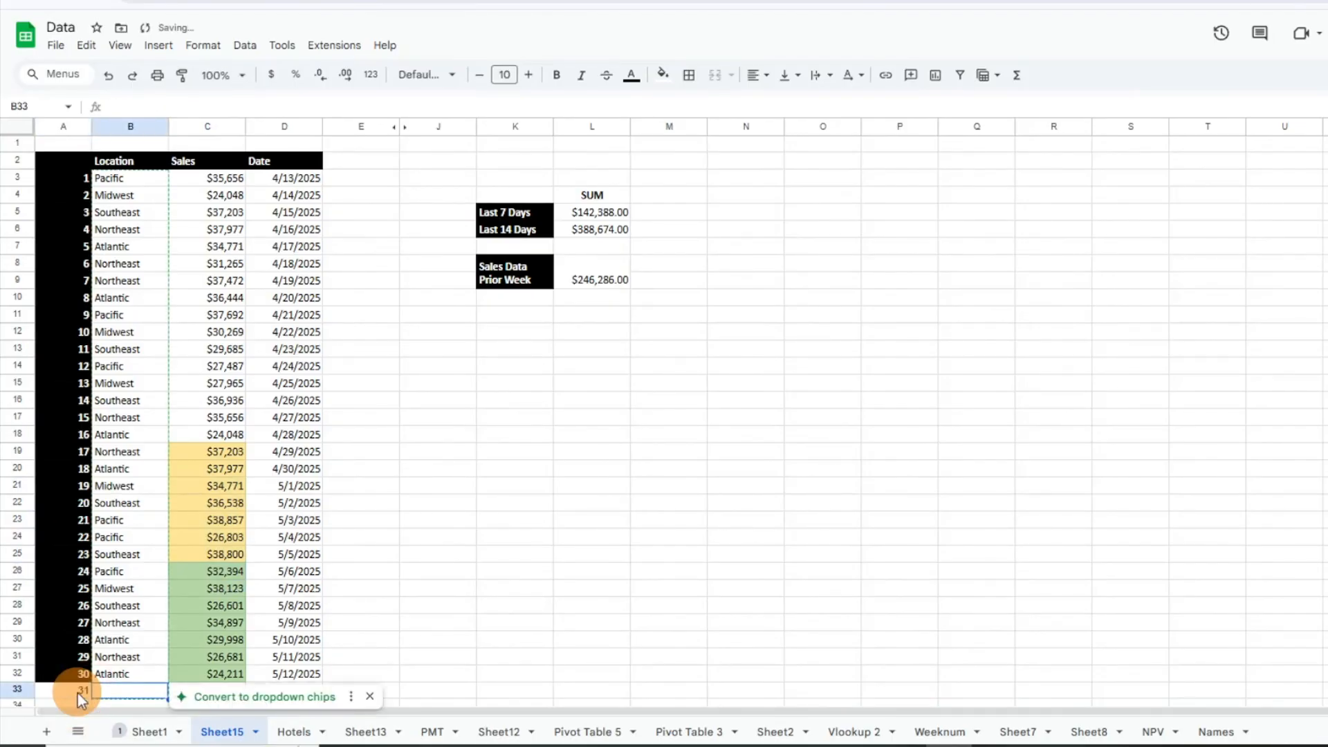
type("Midwest")
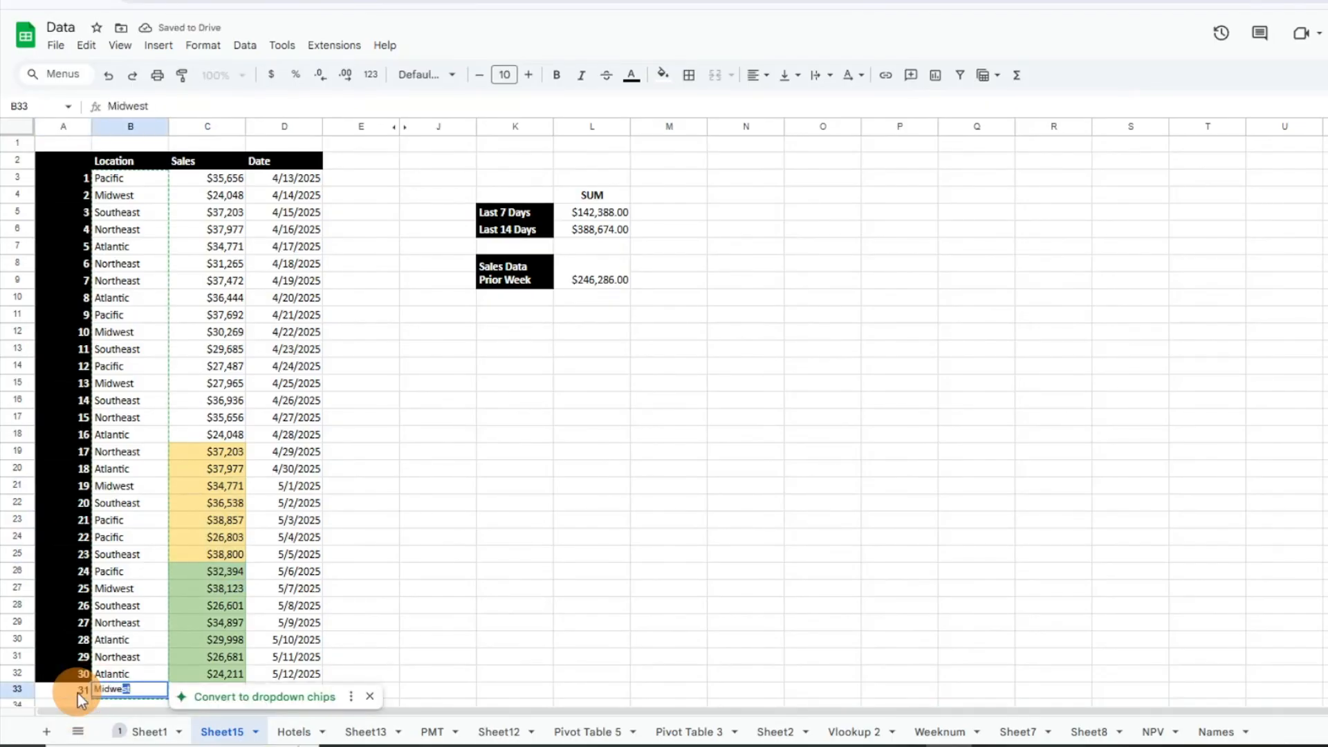
key("Tab")
type("25000")
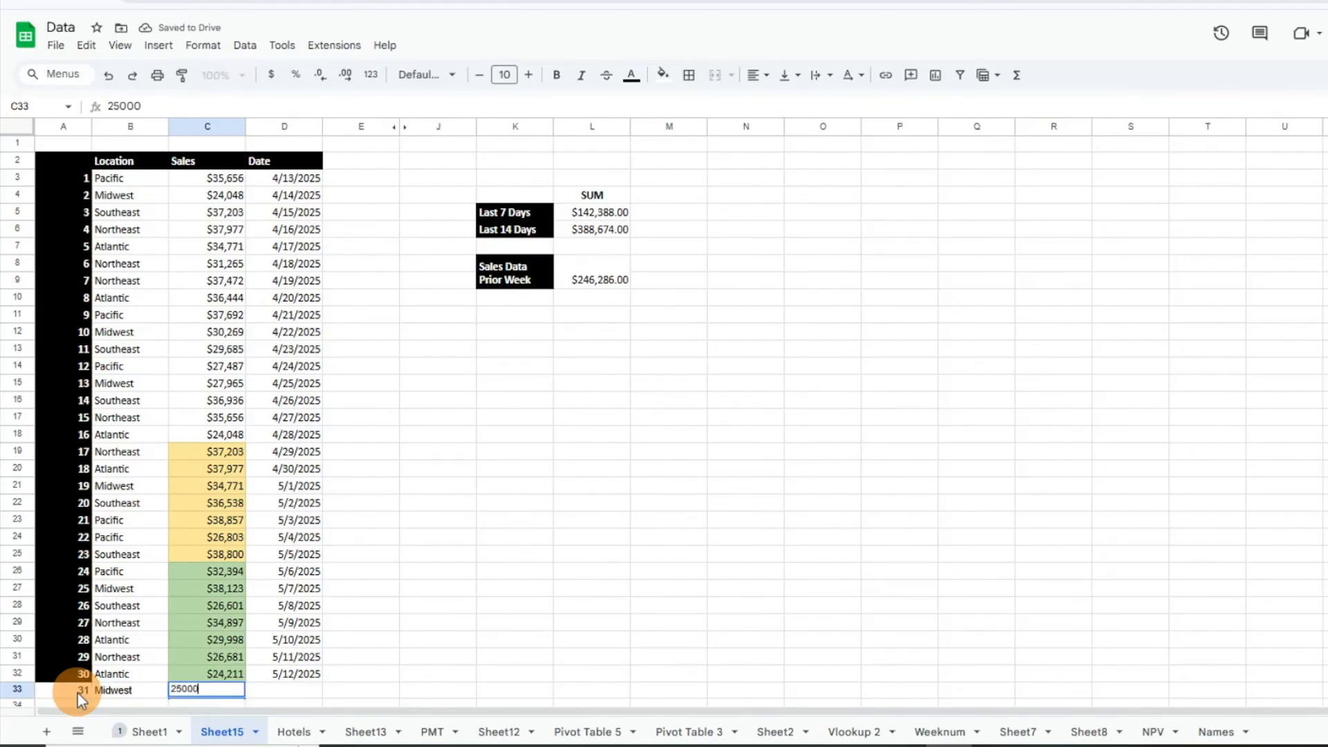
key("Tab")
type("=")
key("Up")
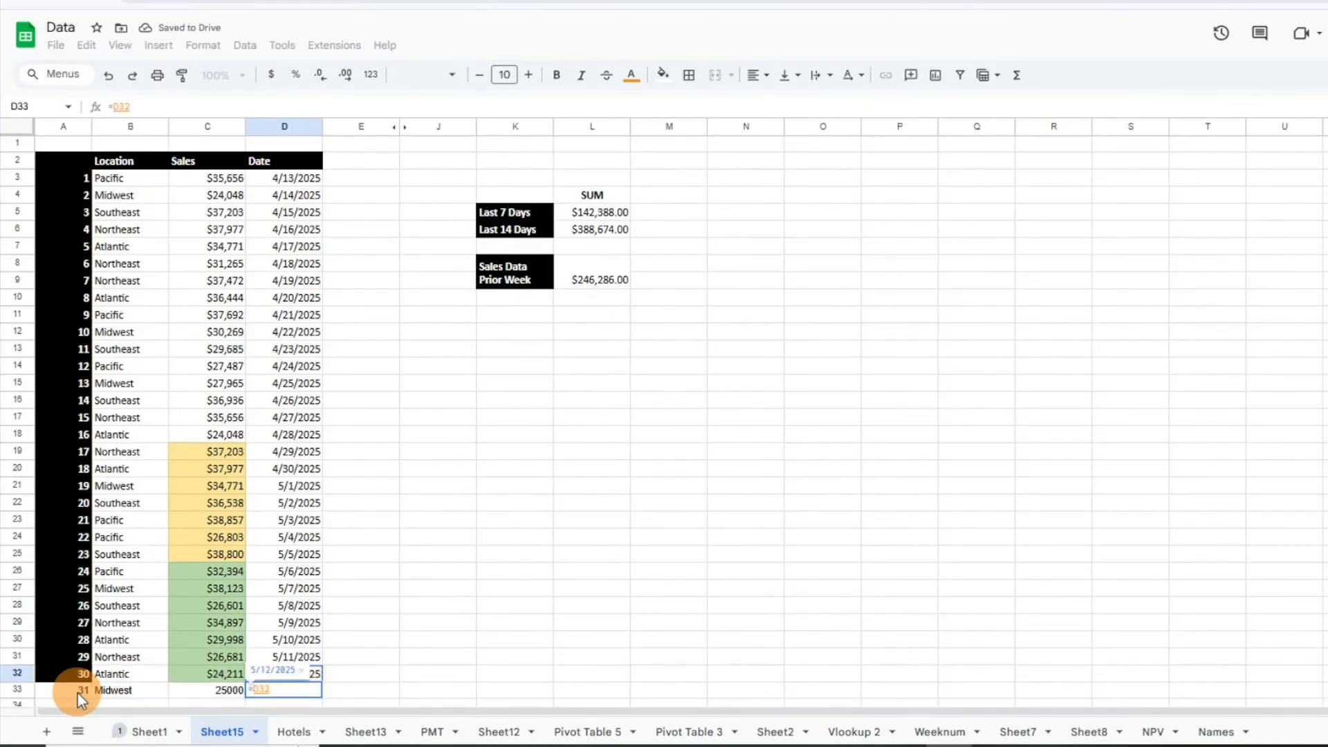
type("+1")
key("shift+Tab")
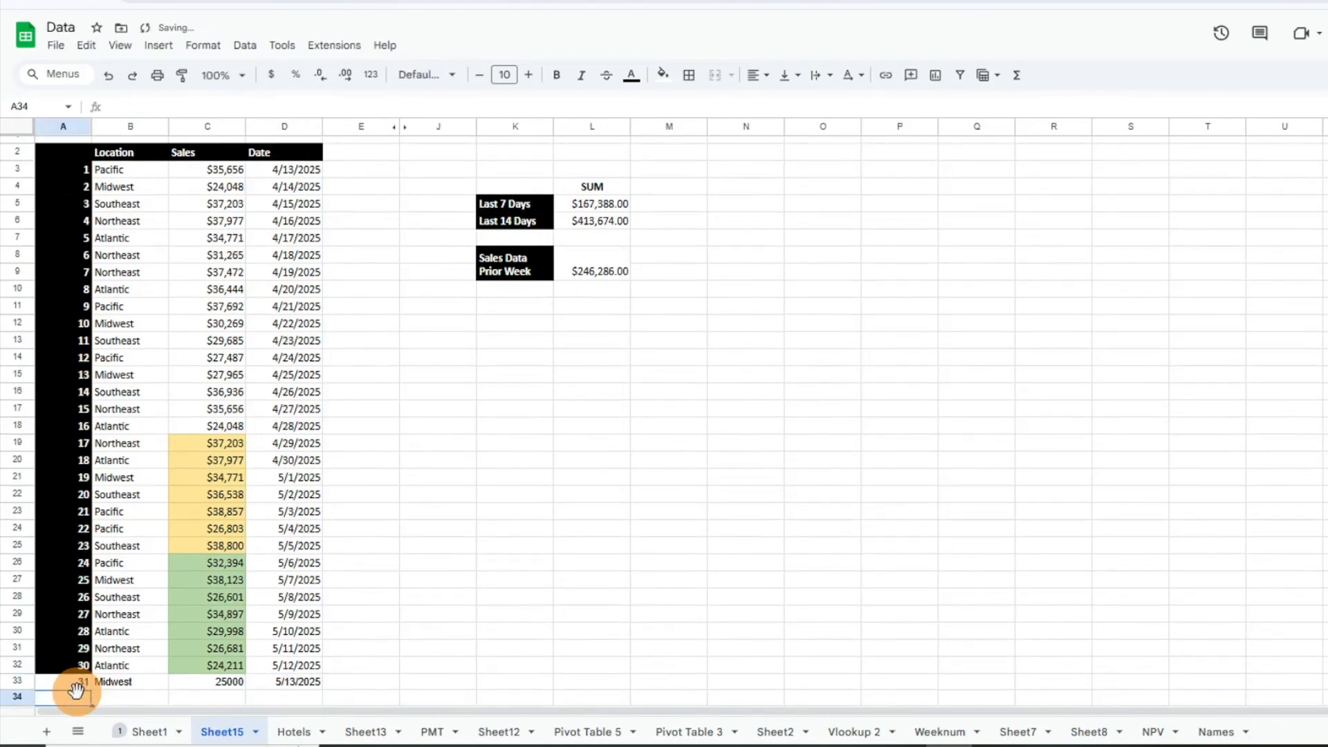
Step: Format the sales value in C33 as currency without decimals and check the last 7 days range C28:C34
left_click(271, 74)
left_click(323, 77)
left_click(331, 81)
left_click(487, 481)
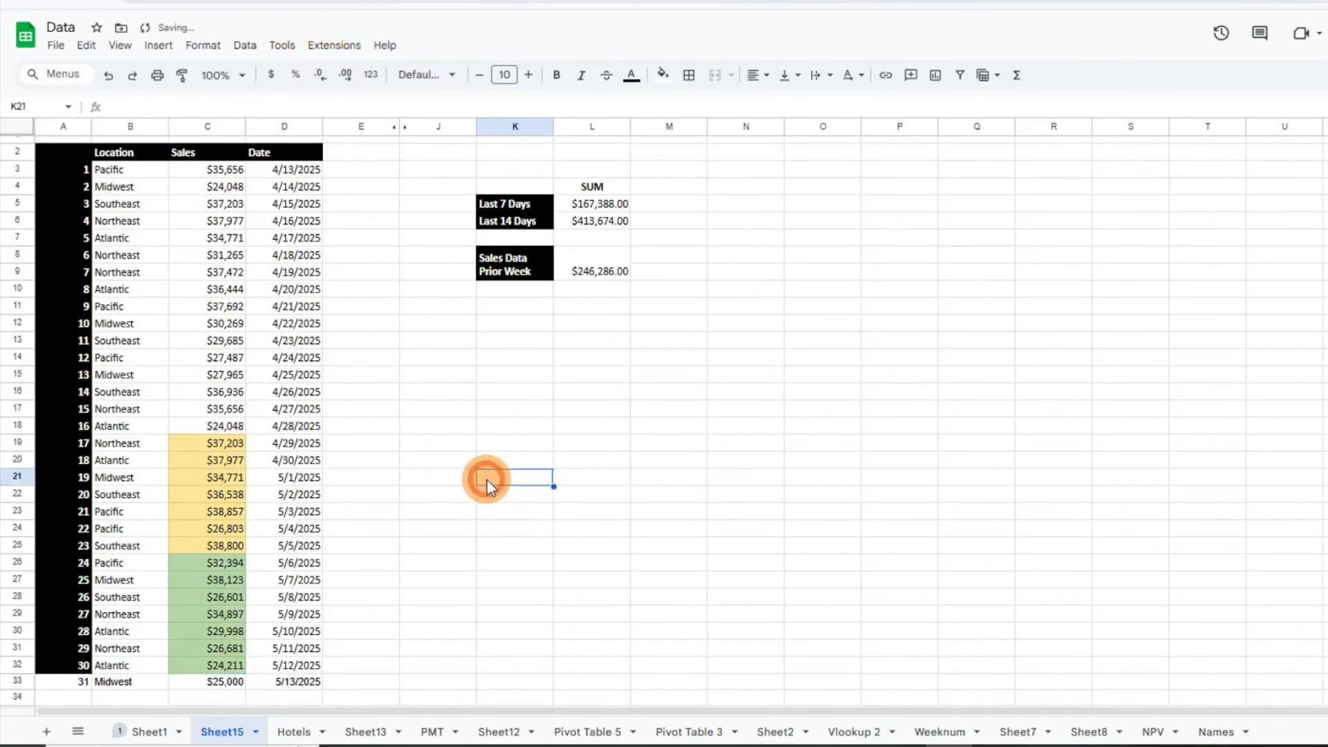
left_click_drag(221, 694, 217, 598)
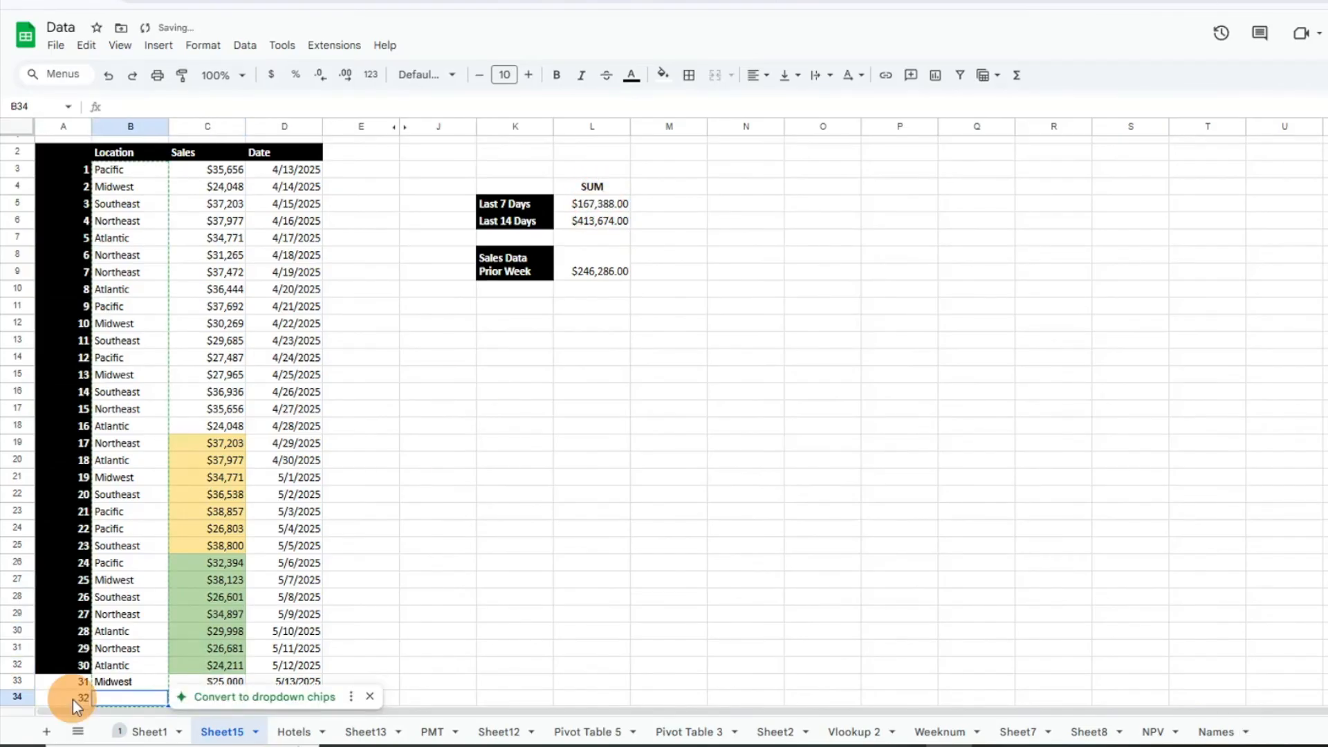
Step: Fill row 34, numbered 32, with the location Midwest copied from the row above and sales of 25000
key("Up")
key("ctrl+c")
key("Down")
key("ctrl+v")
key("Right")
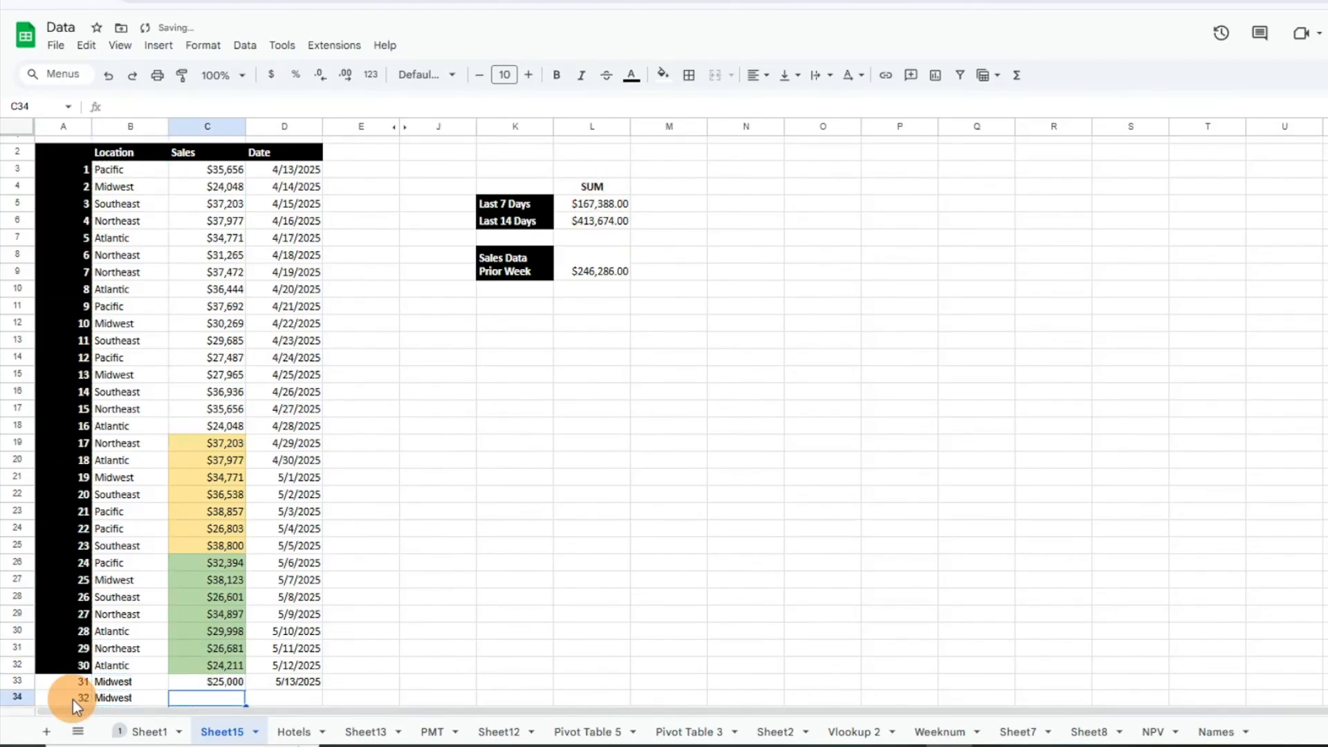
type("25000")
key("Tab")
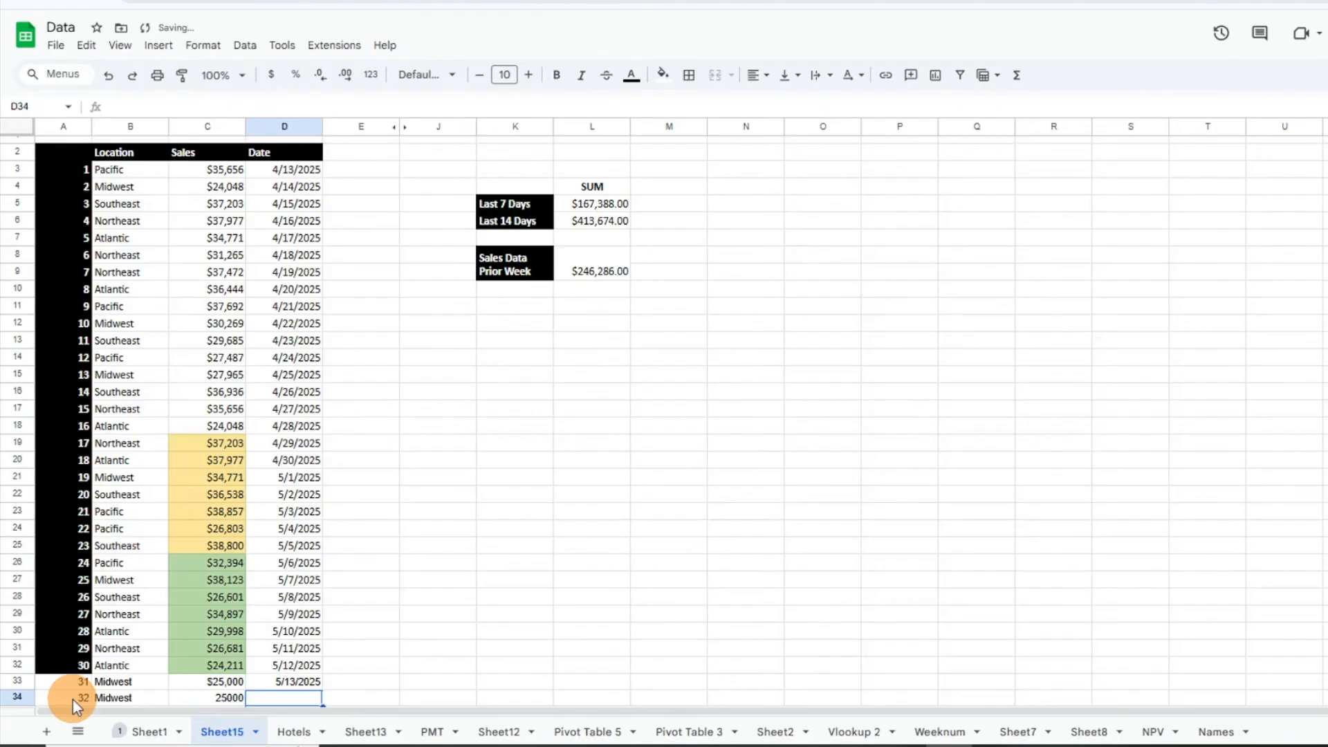
Step: Copy the formatted sales value from C33 into C34
key("Up")
key("Left")
key("ctrl+c")
key("Down")
key("ctrl+v")
Step: Enter =TODAY() as the date of the new record in D34
key("Right")
key("Up")
key("Down")
type("=TODAY()")
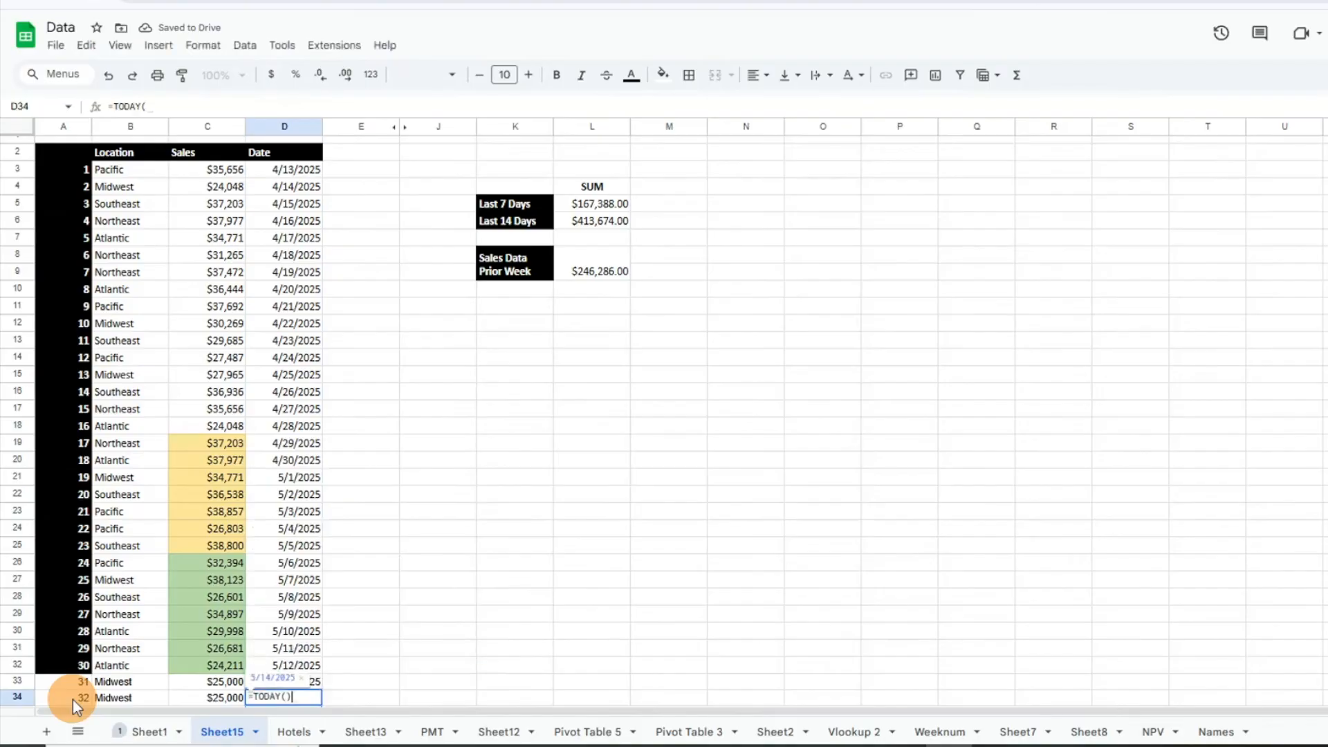
key("Return")
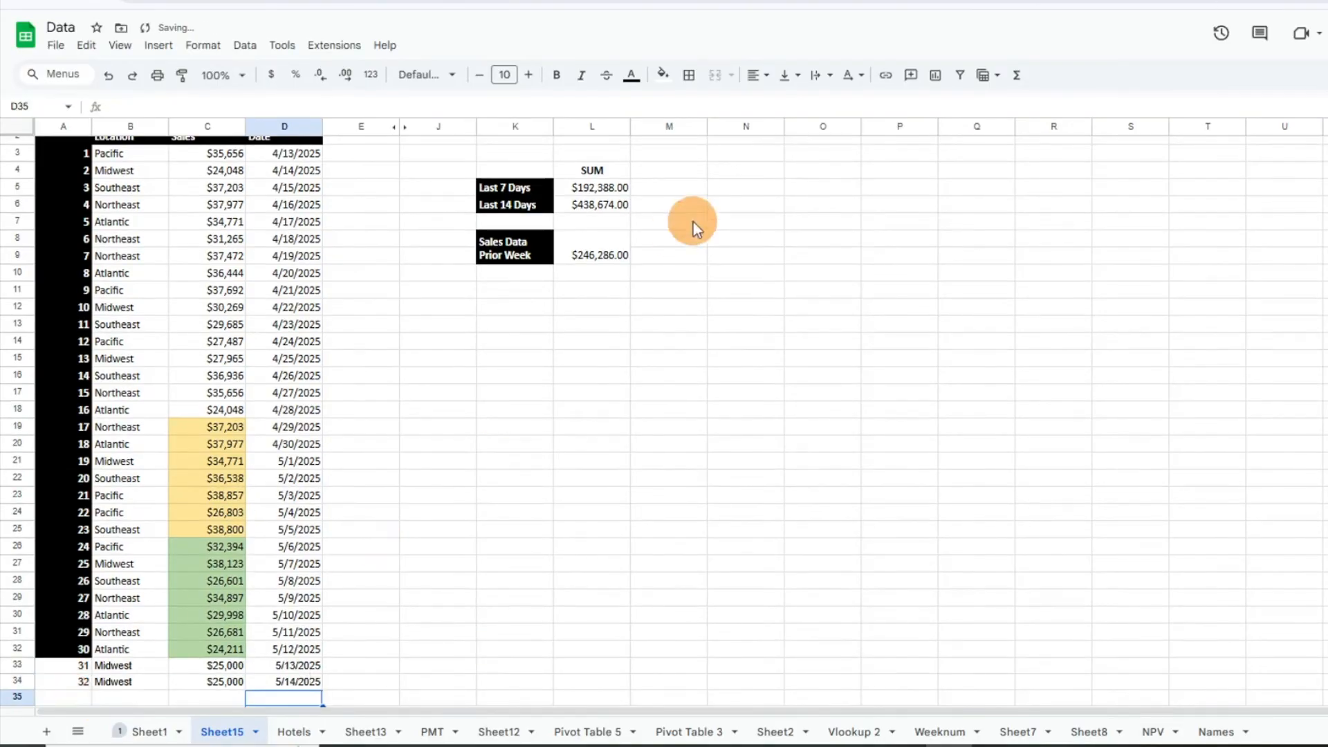
Step: Check the Prior Week and Last 7 Days totals against the last seven sales in C28:C34 and the rows below
left_click(593, 257)
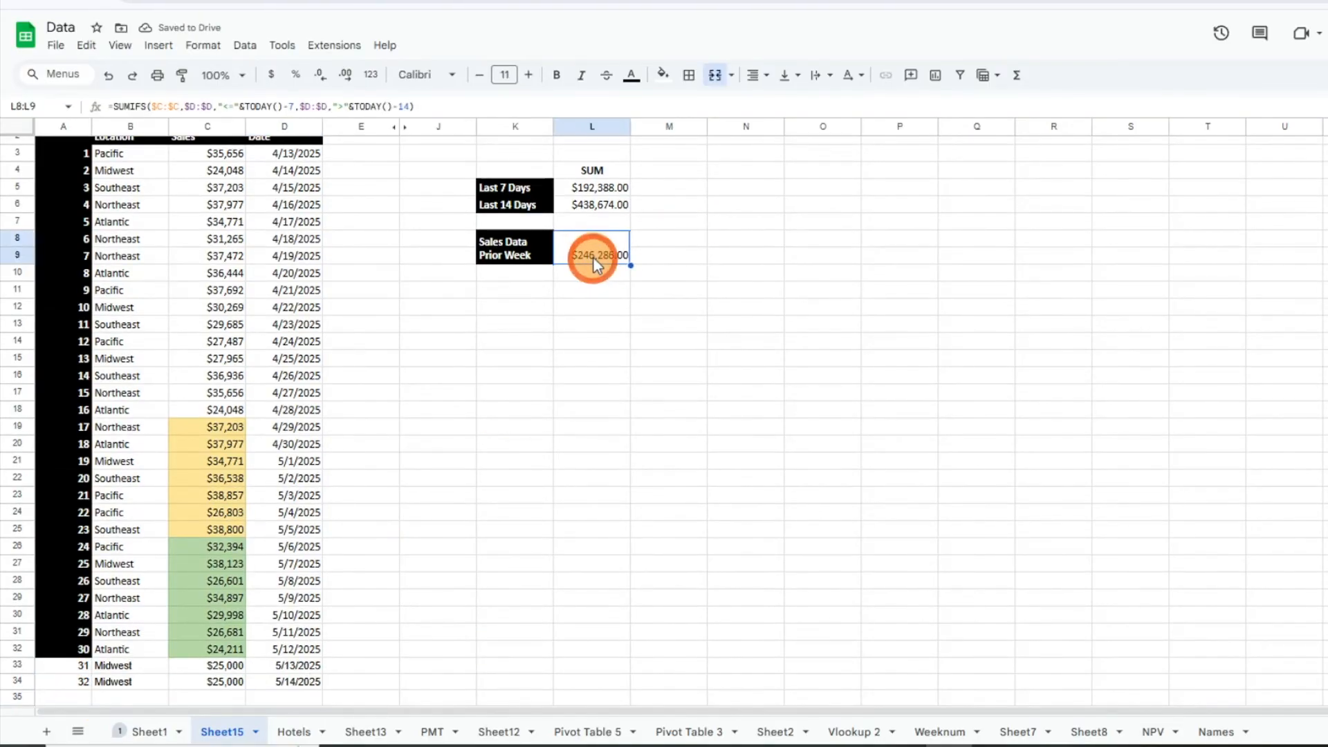
left_click(613, 187)
left_click_drag(233, 682, 231, 581)
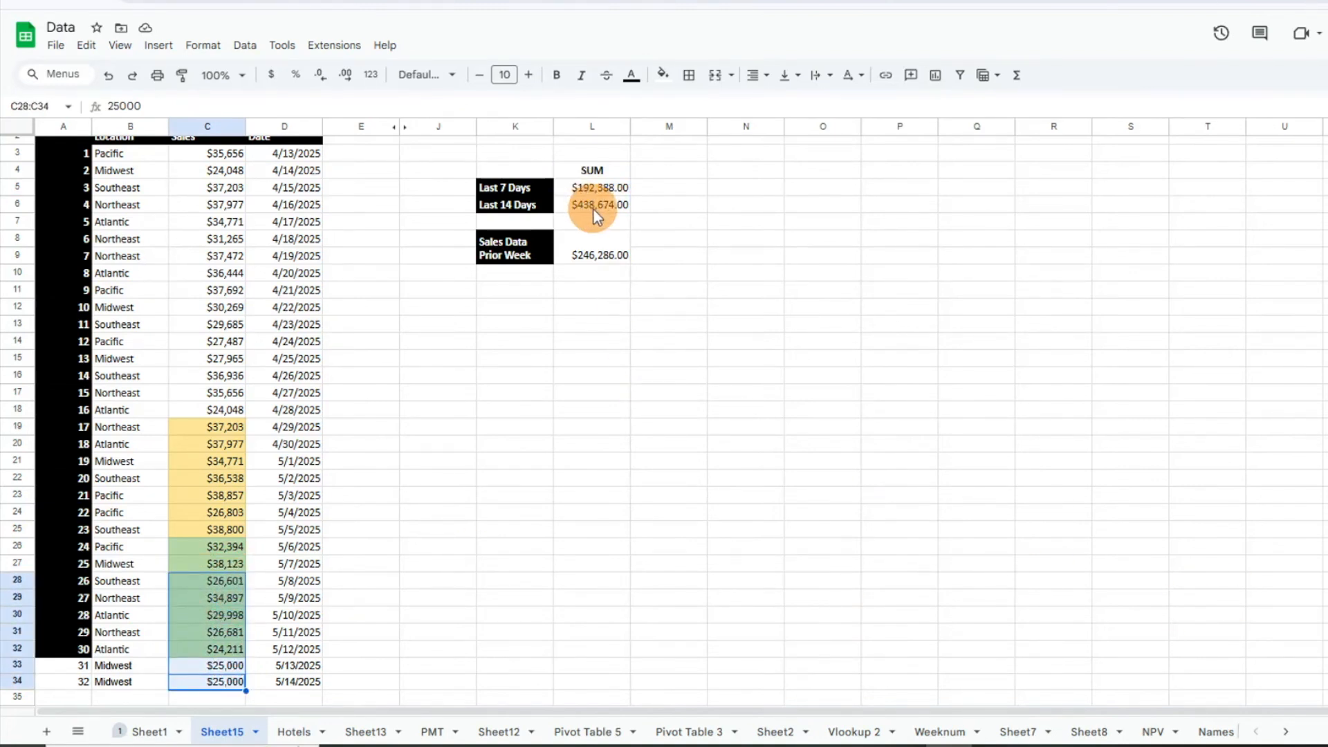
scroll(450, 498, "down", 1)
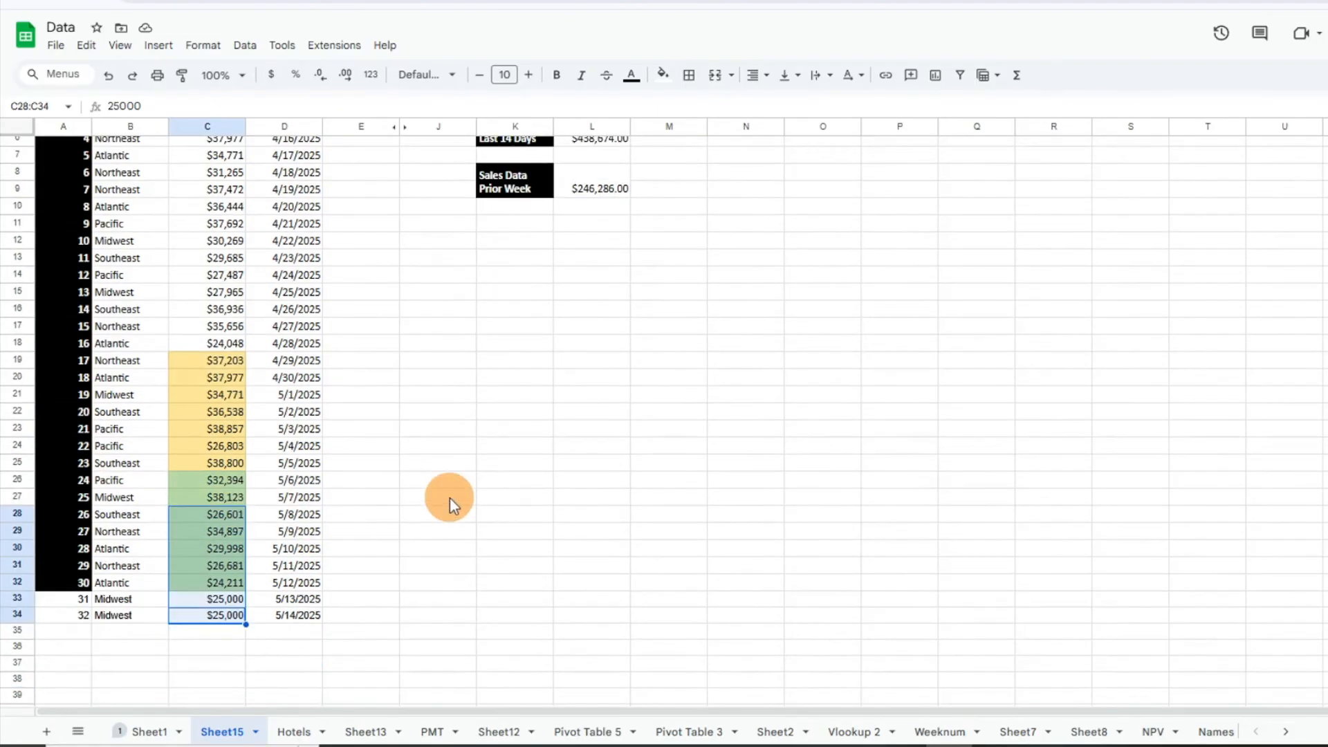
left_click(74, 635)
scroll(466, 435, "up", 2)
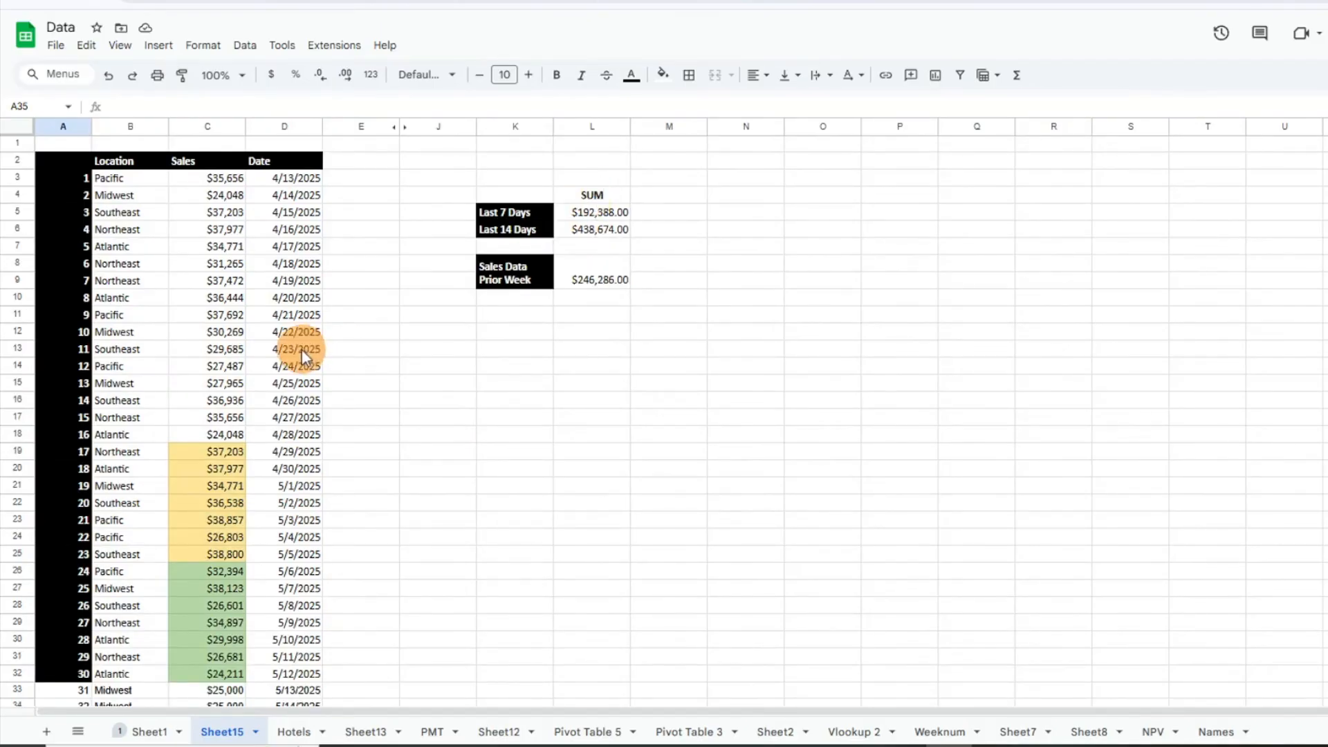
Step: Open the Last 7 Days formula in L5 and inspect its whole-column Sales and Date references beyond the data
double_click(580, 219)
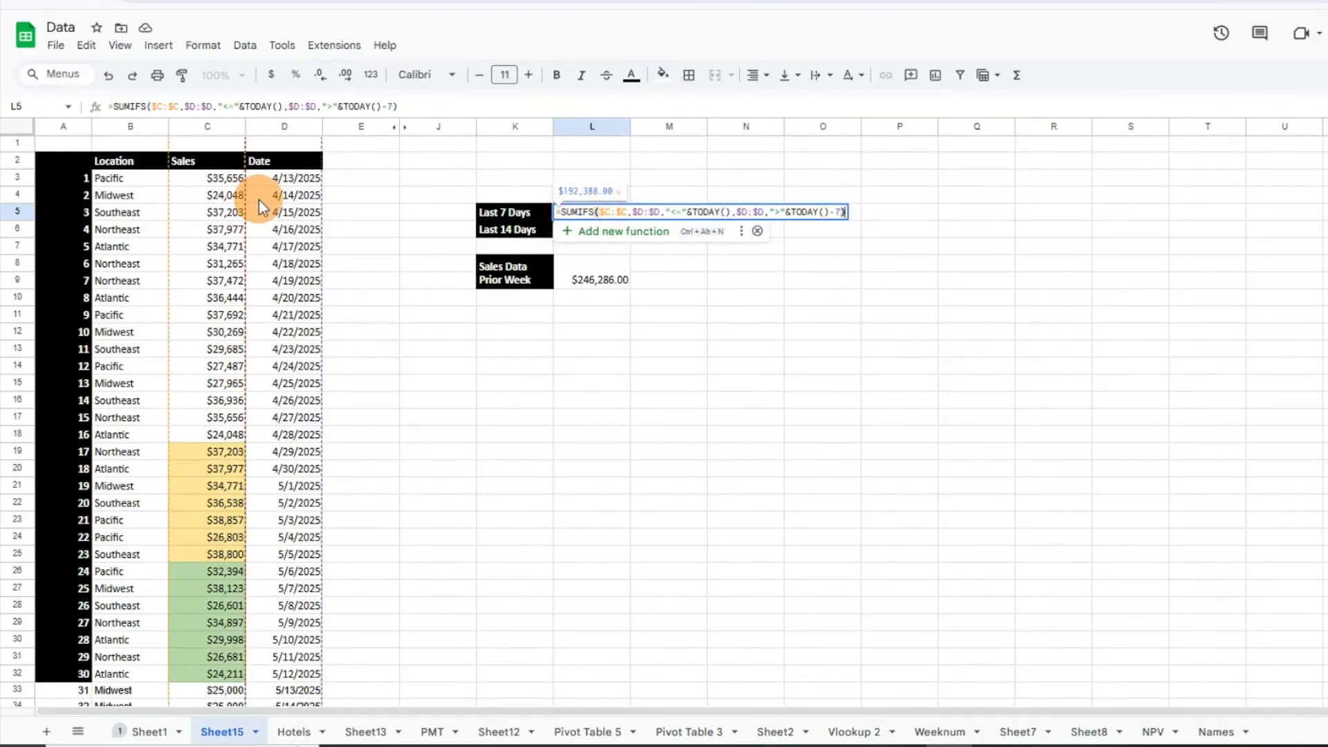
scroll(386, 267, "down", 4)
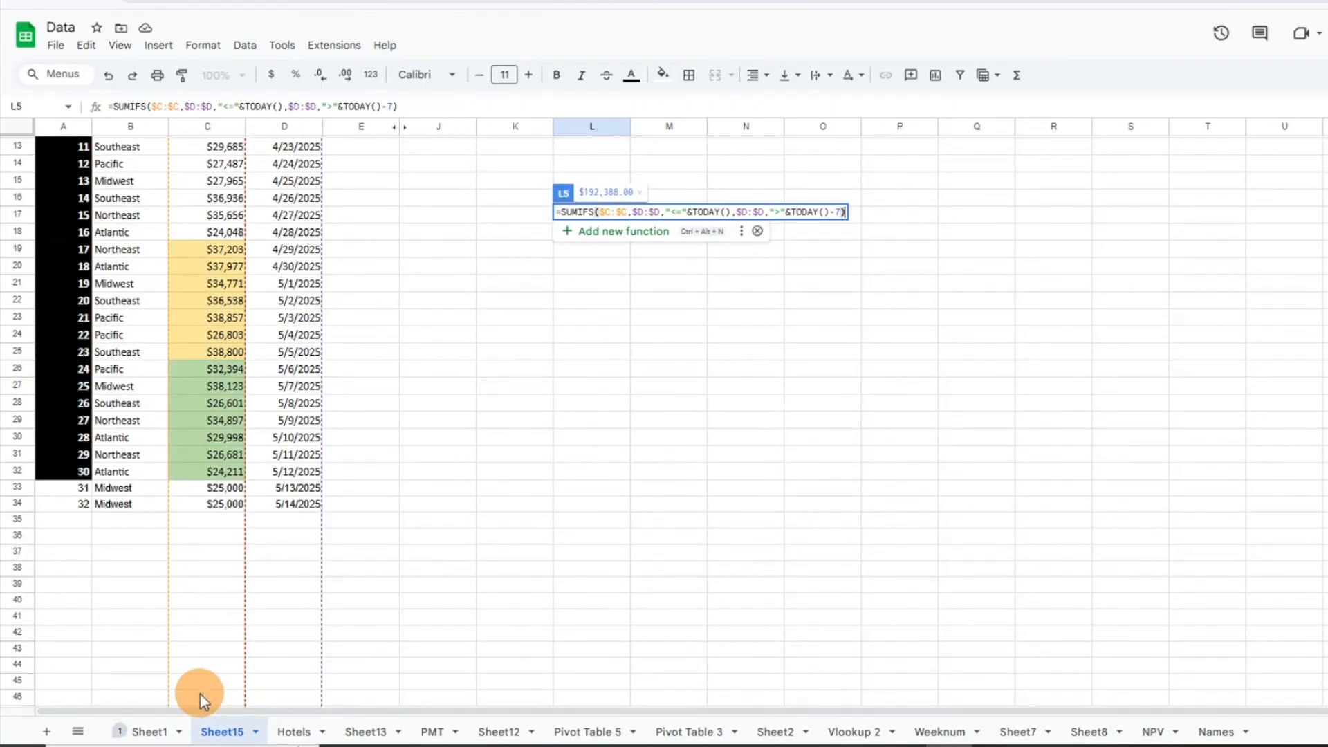
scroll(456, 572, "up", 4)
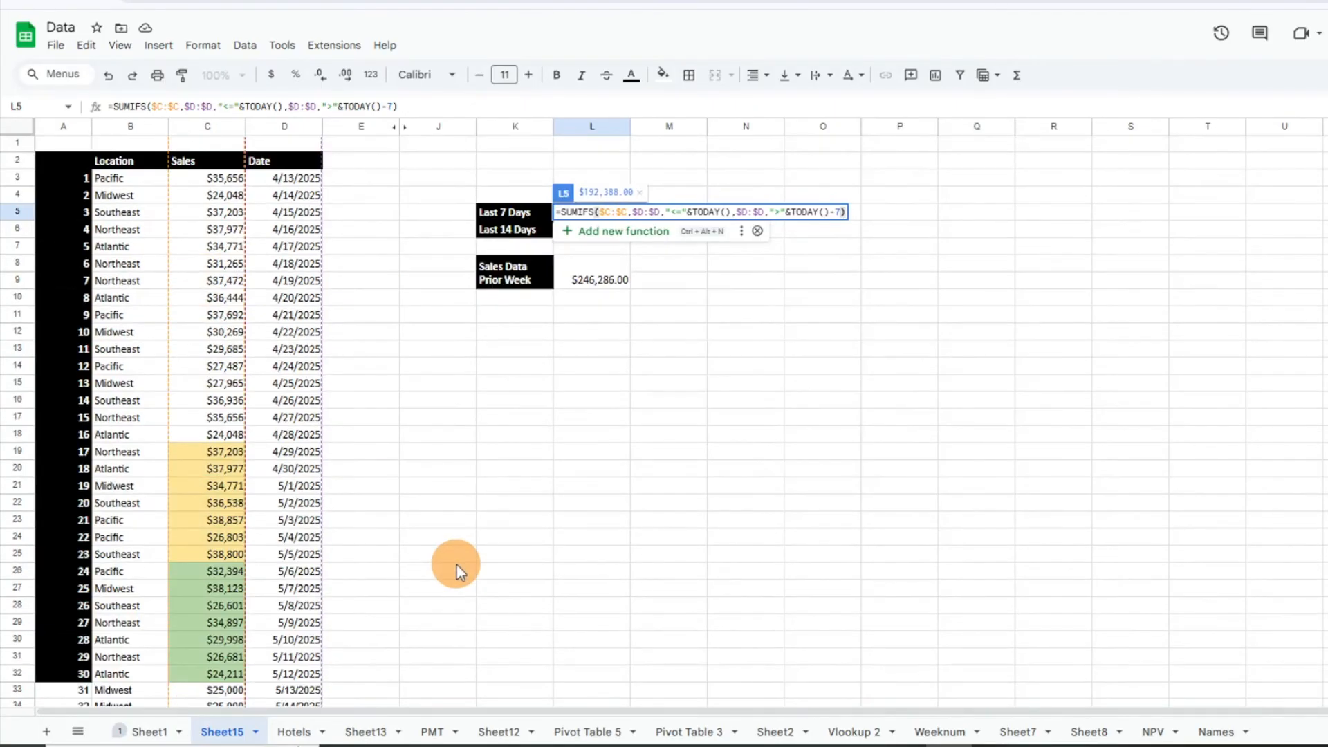